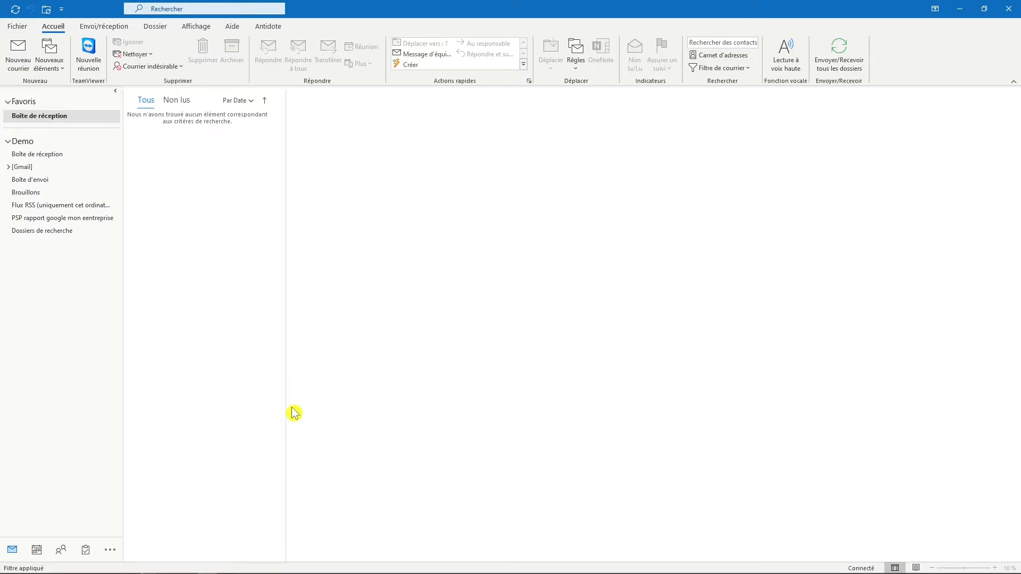
- Open the contacts and create a new contact group named "exemple groupe"
mouse_move(62, 553)
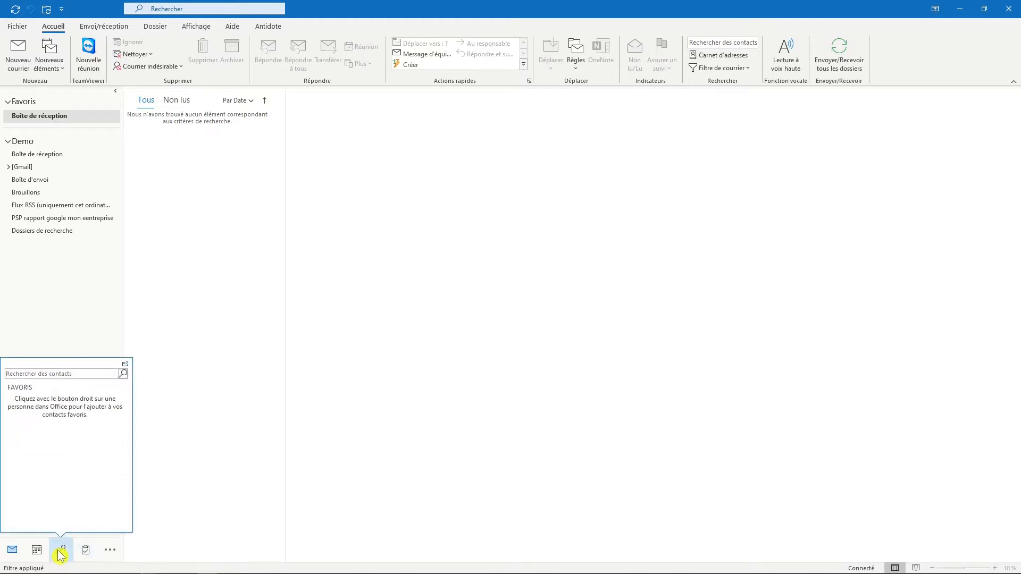
left_click(62, 553)
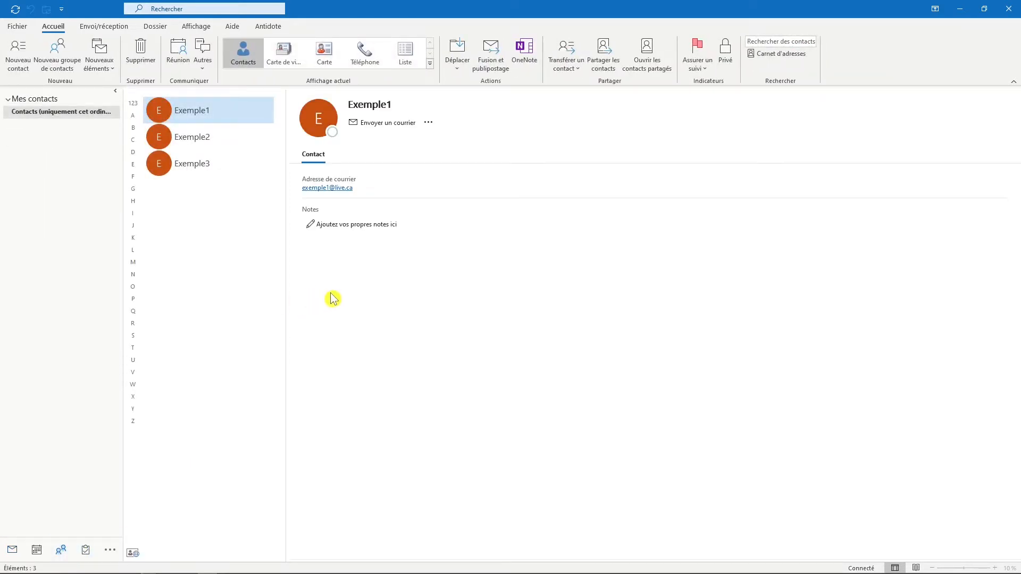
left_click(59, 60)
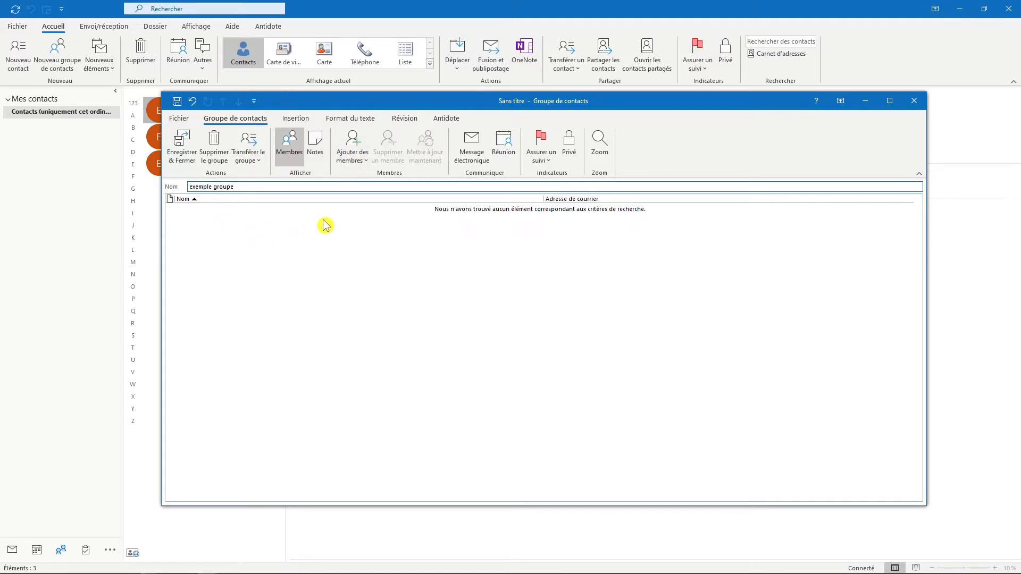
- Add Exemple1, Exemple2 and Exemple3 from the address book as members of the contact group
left_click(355, 155)
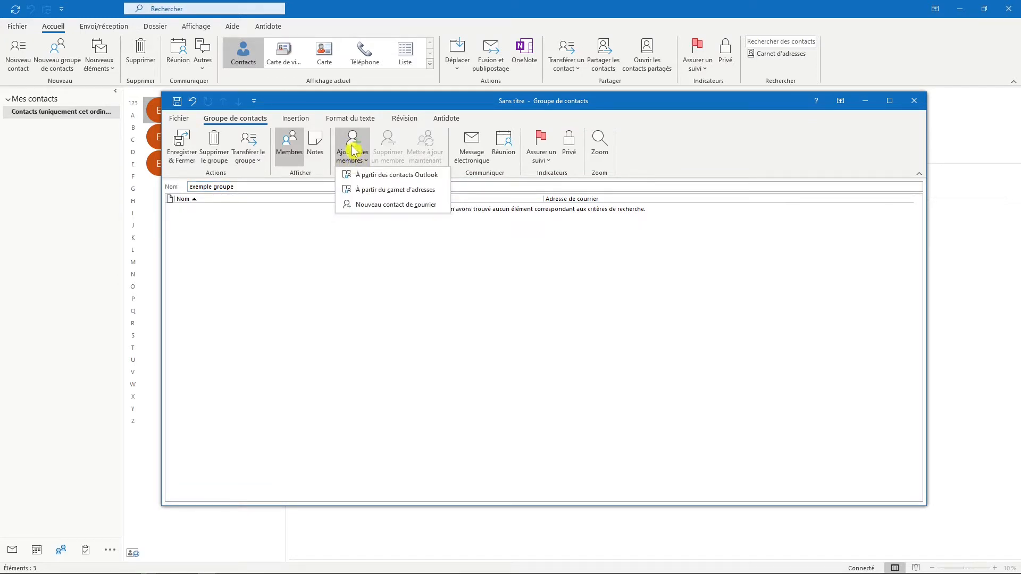
left_click(420, 193)
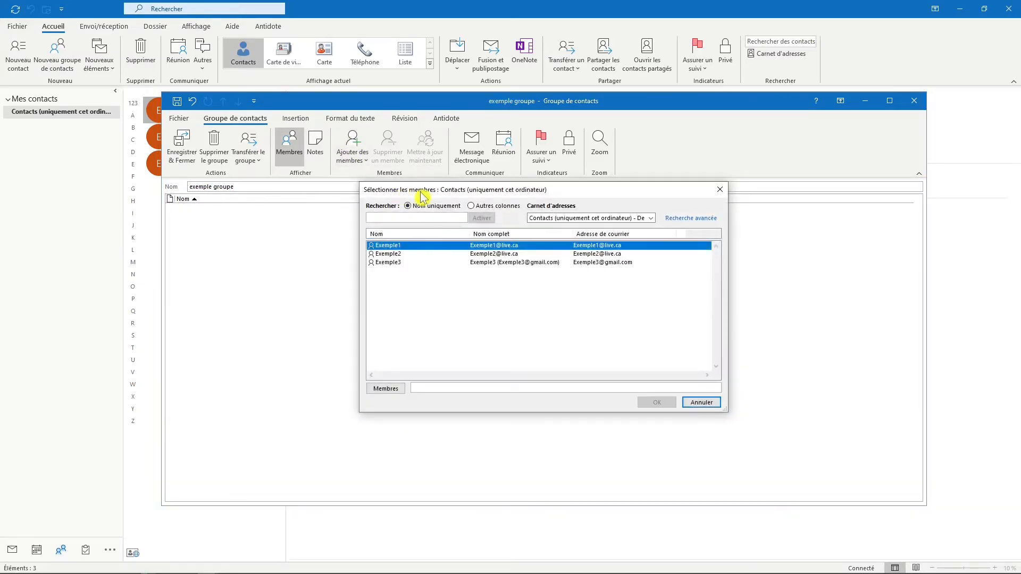
left_click_drag(567, 191, 545, 176)
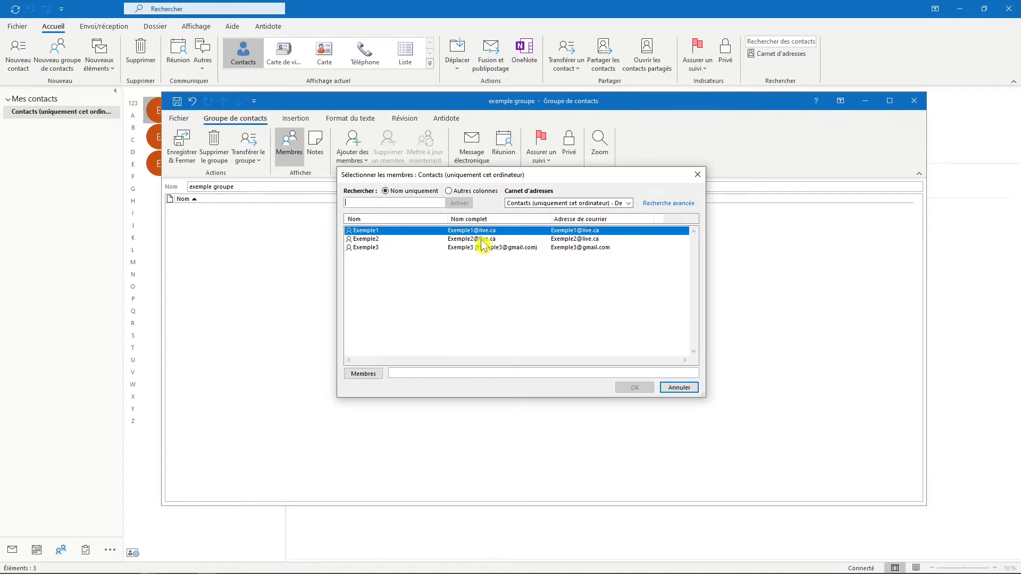
double_click(396, 234)
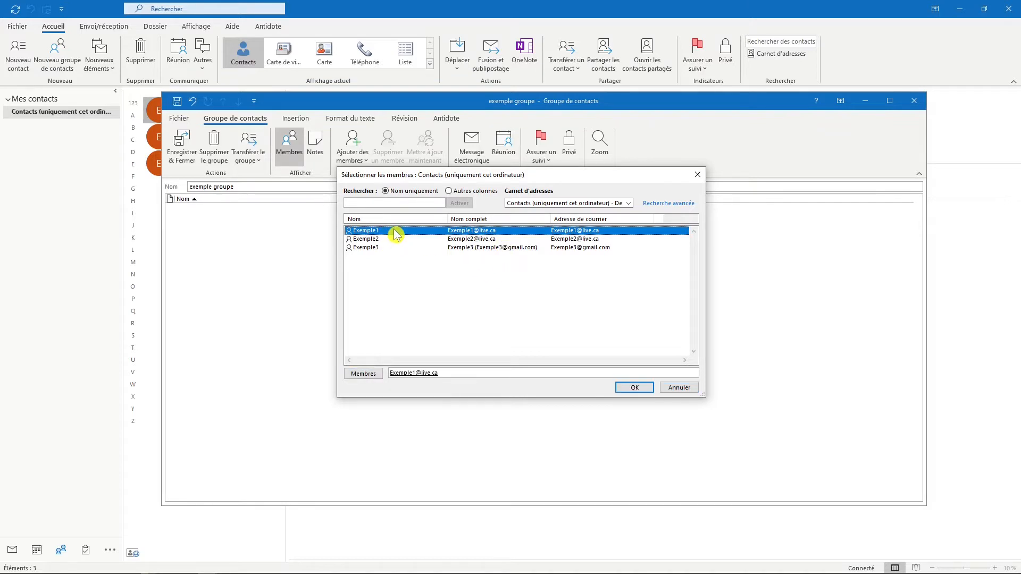
left_click(405, 241)
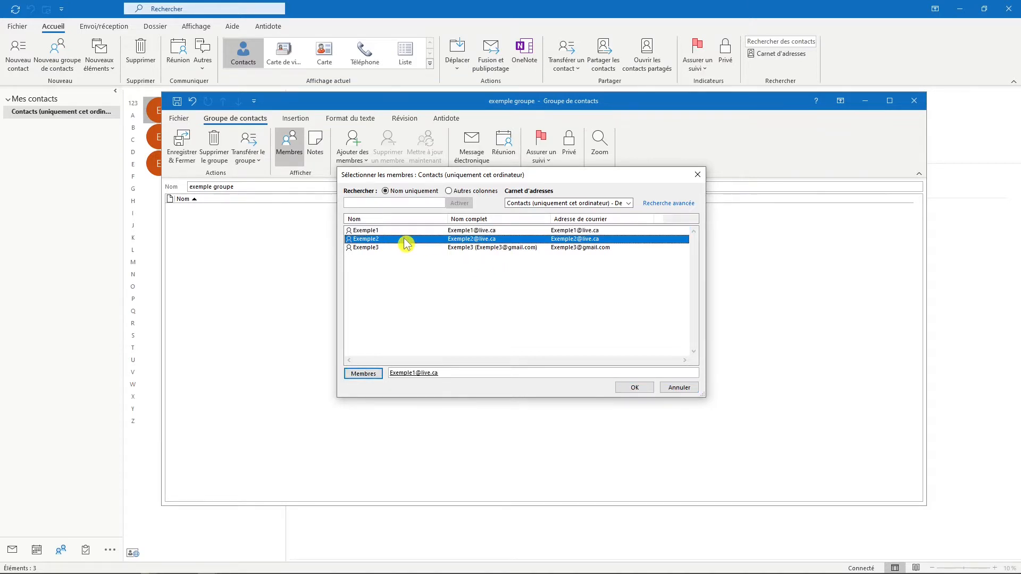
double_click(405, 240)
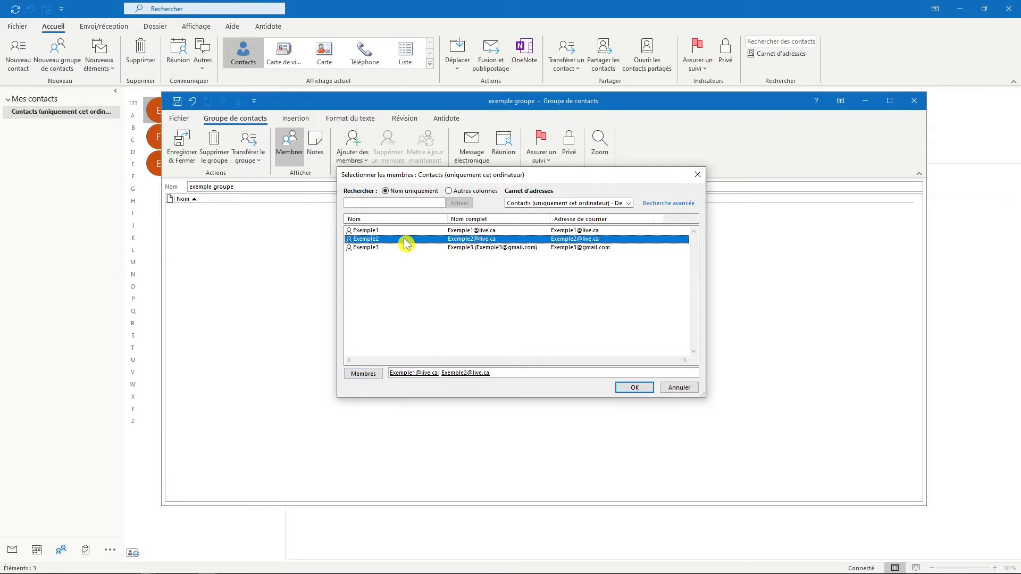
left_click(418, 249)
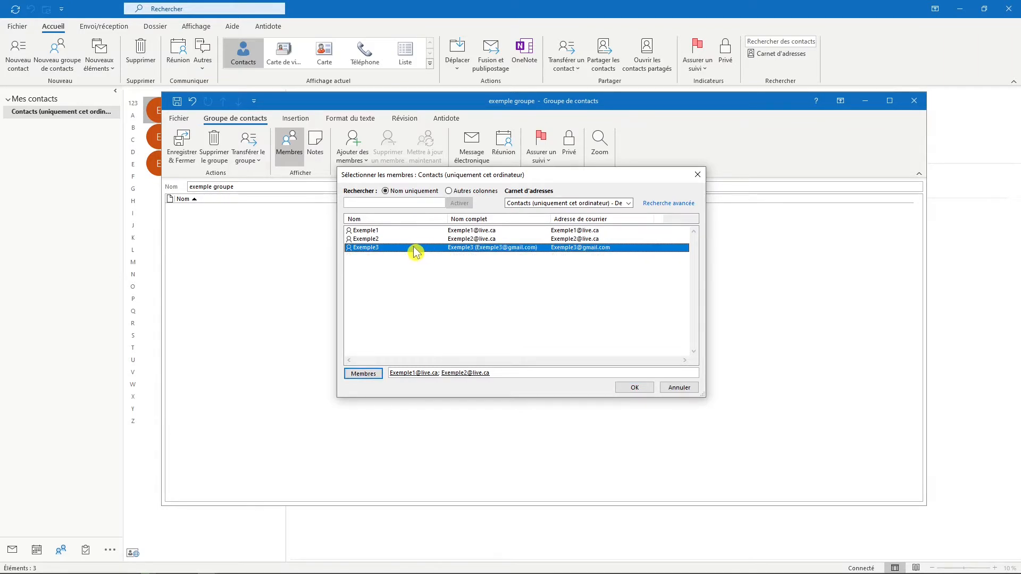
double_click(415, 250)
left_click(636, 388)
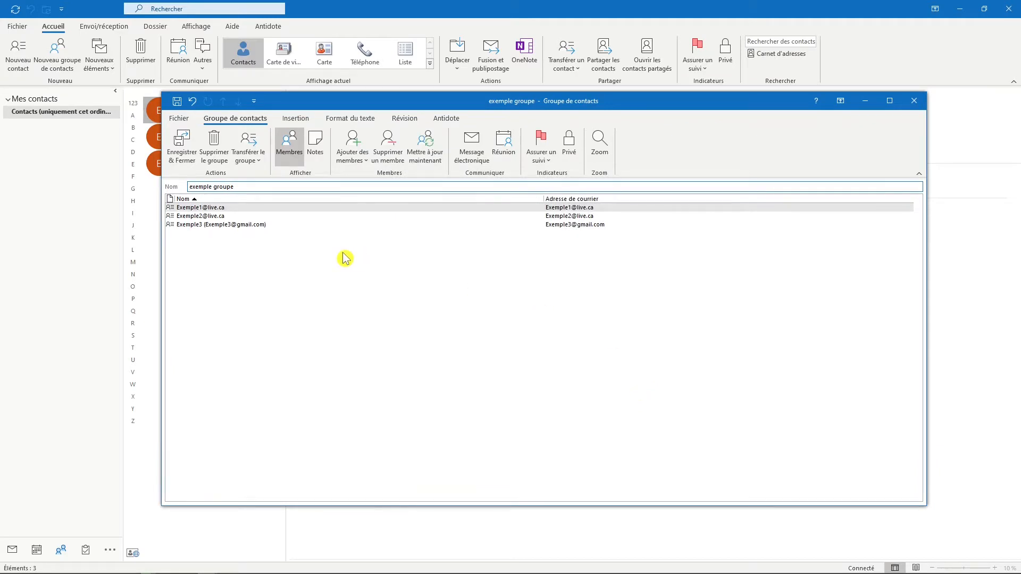
- Save and close the contact group, and display its details from the contact list
left_click(183, 141)
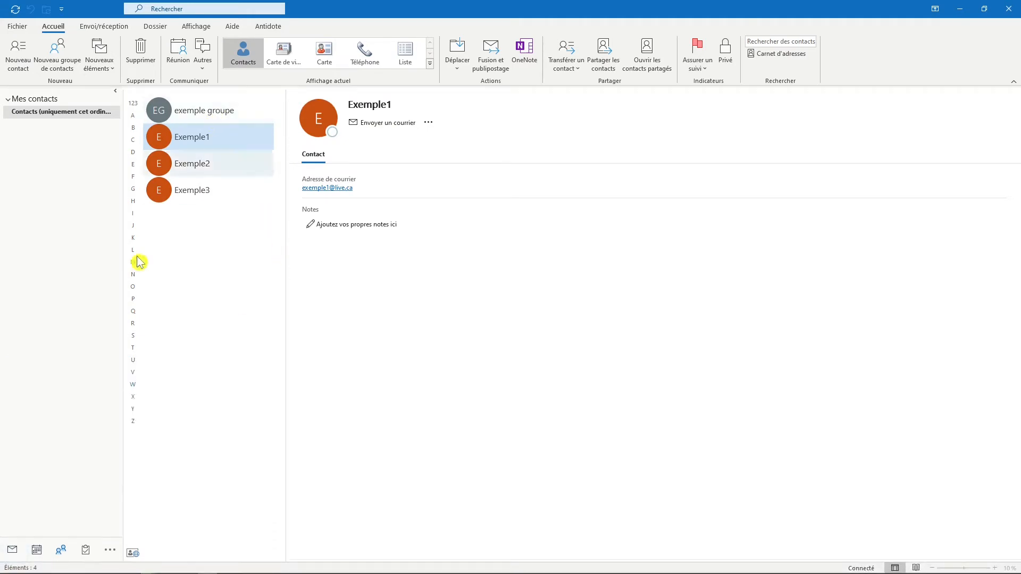
left_click(212, 112)
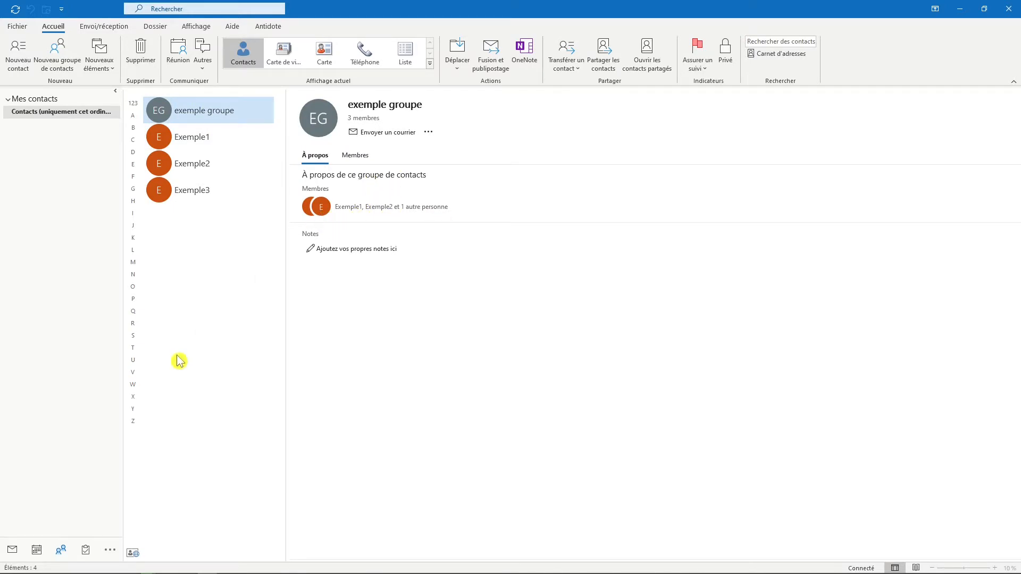
- Return to the mail view, create a new message addressed to "exemple groupe" and send it
left_click(12, 550)
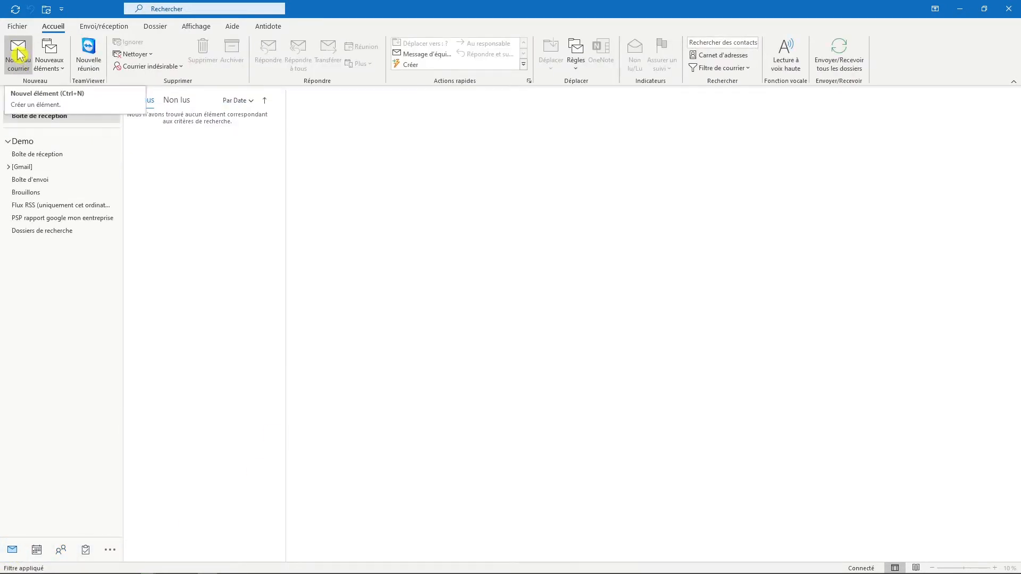
left_click(17, 54)
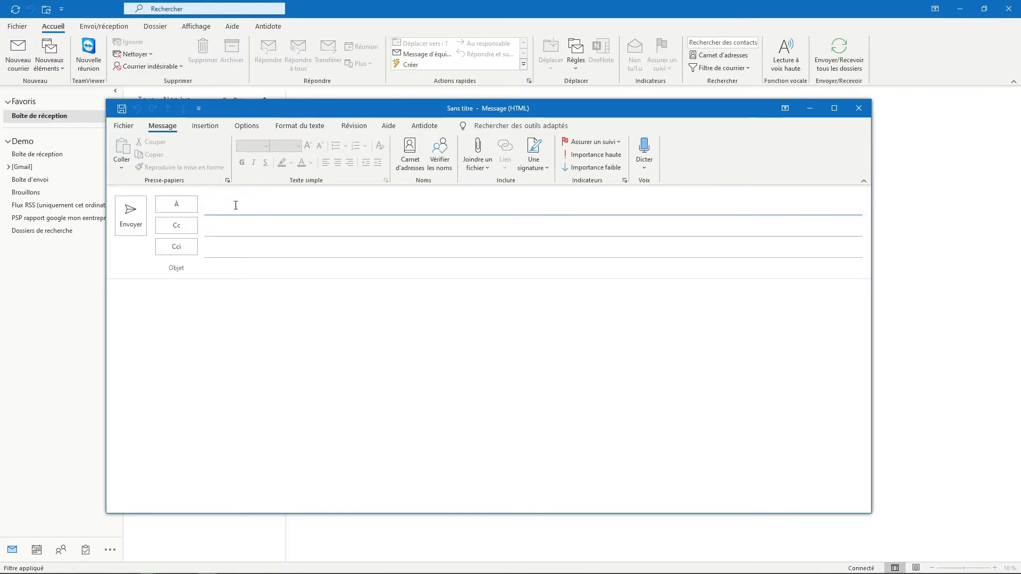
left_click(235, 205)
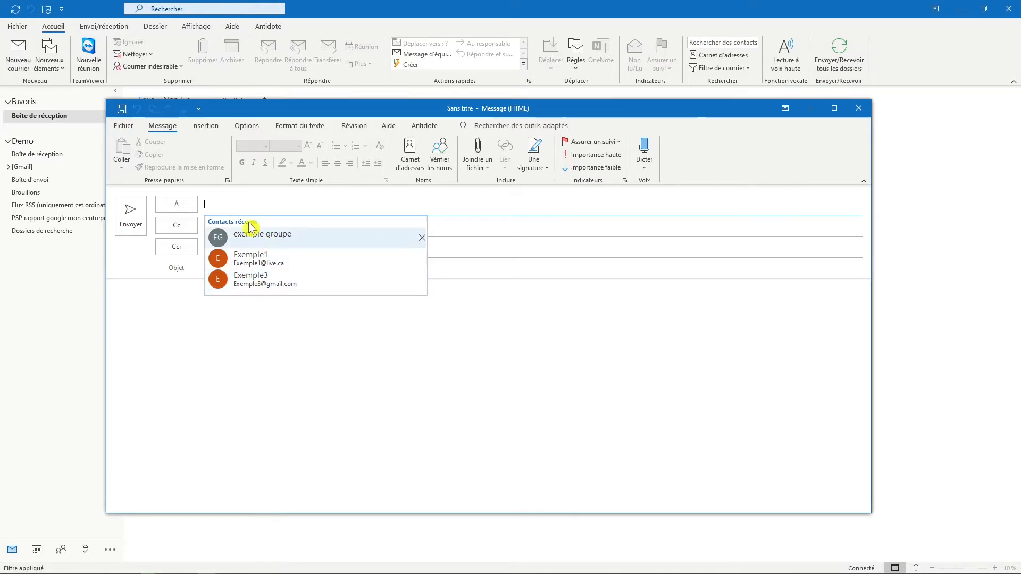
type("e")
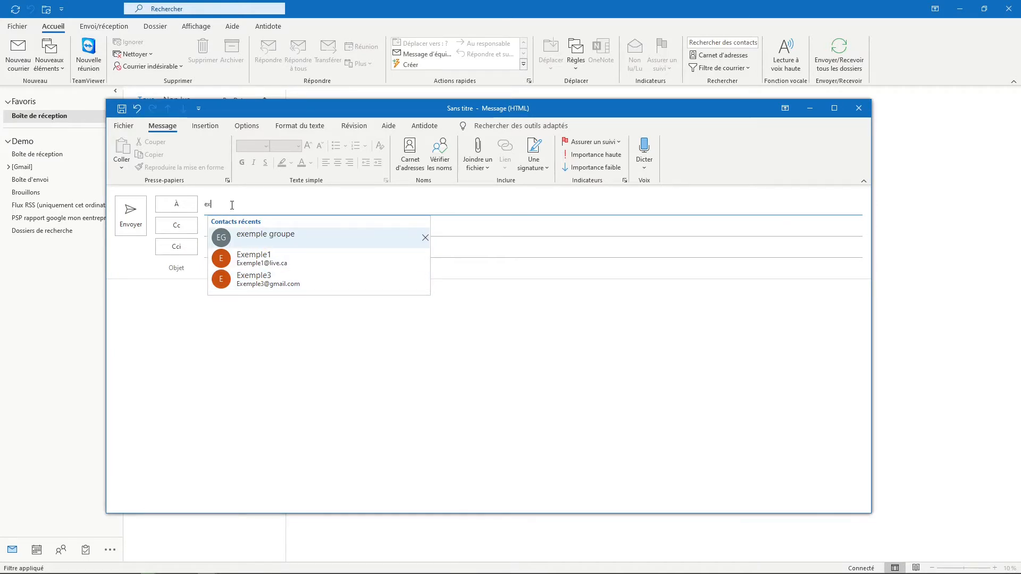
type("xemp")
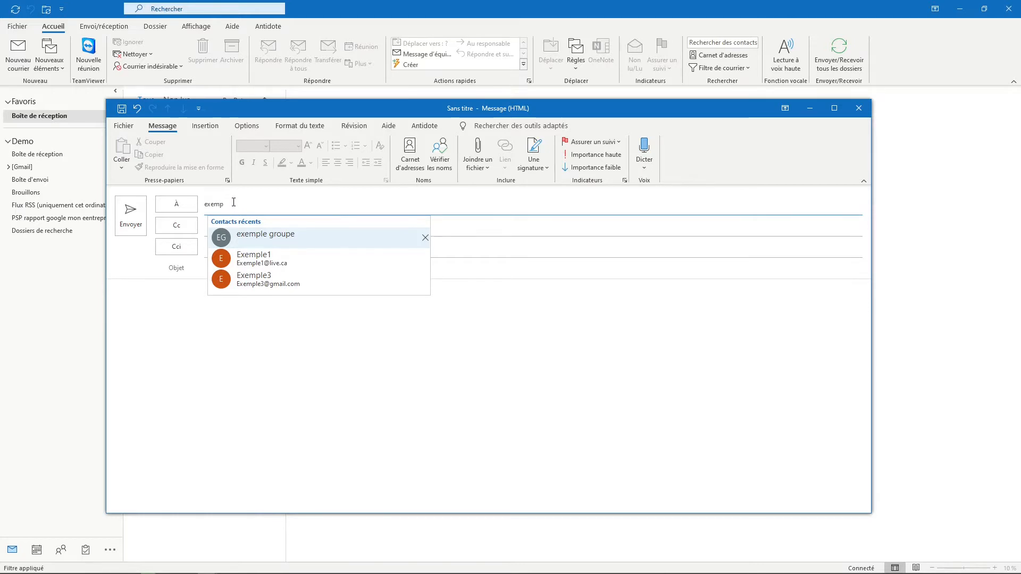
left_click(256, 234)
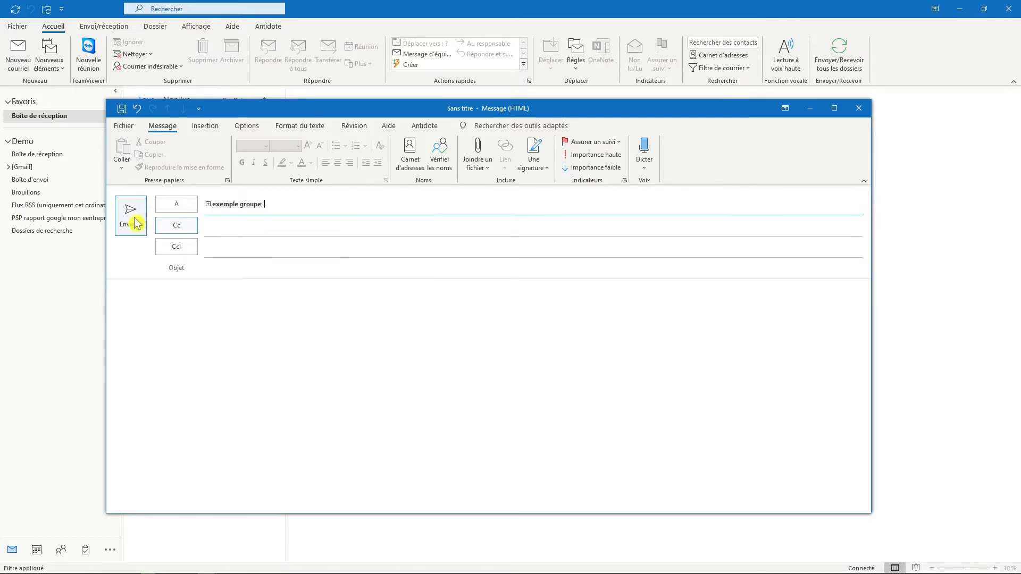
left_click(133, 219)
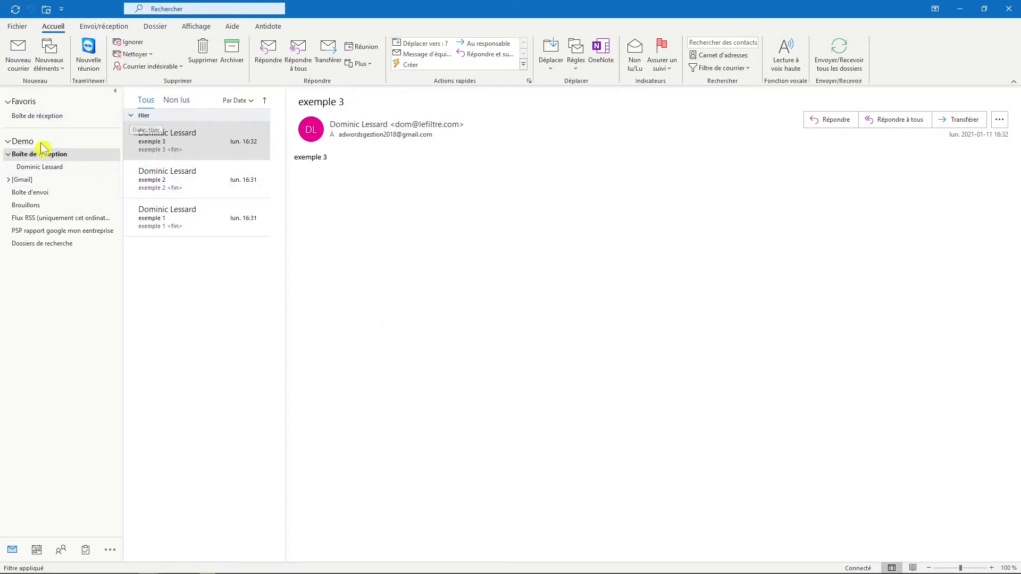
- From a new message, create an e-mail signature named with the sender's first name followed by "lefiltre"
left_click(18, 51)
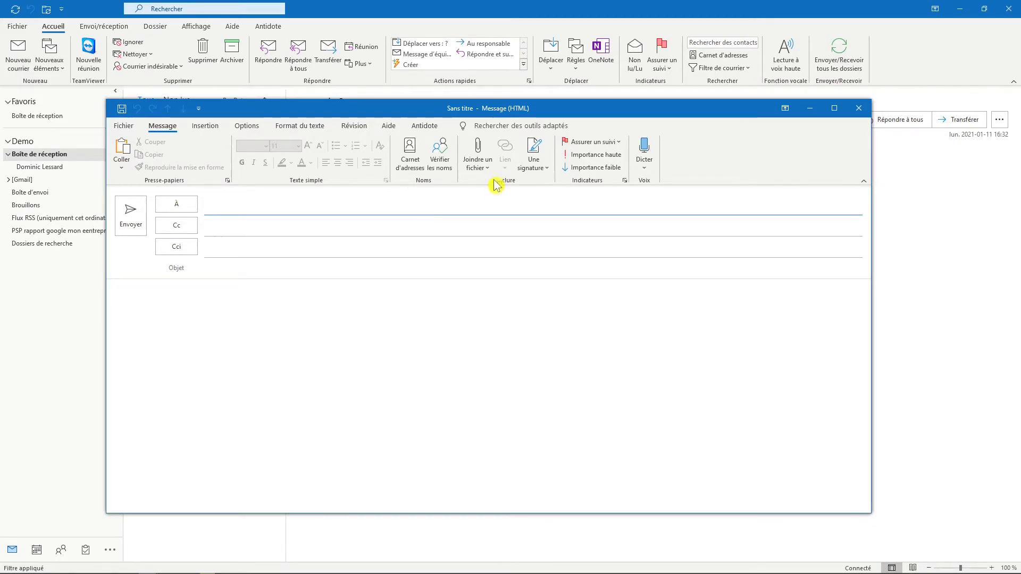
left_click(538, 157)
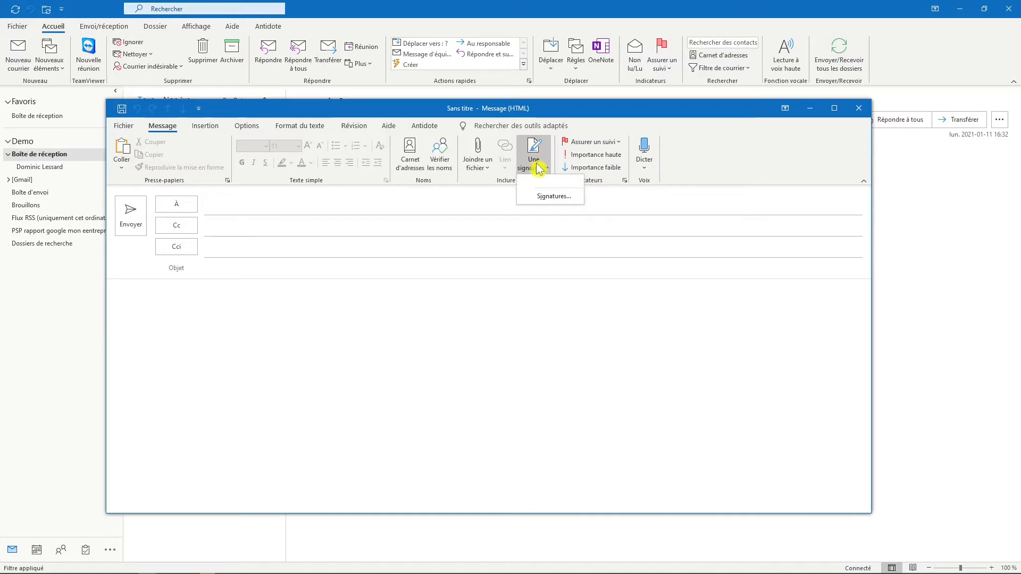
left_click(550, 195)
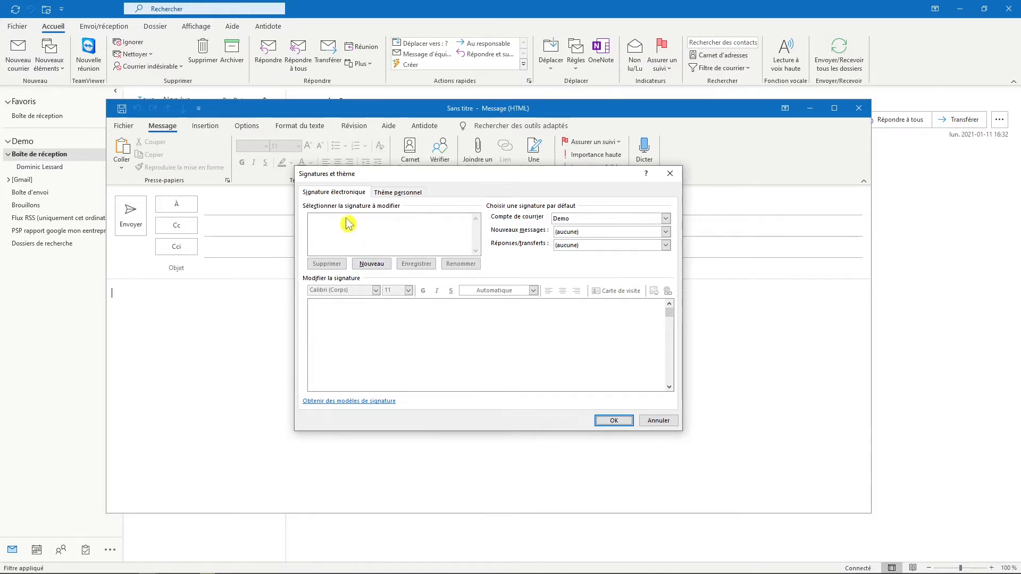
left_click(386, 268)
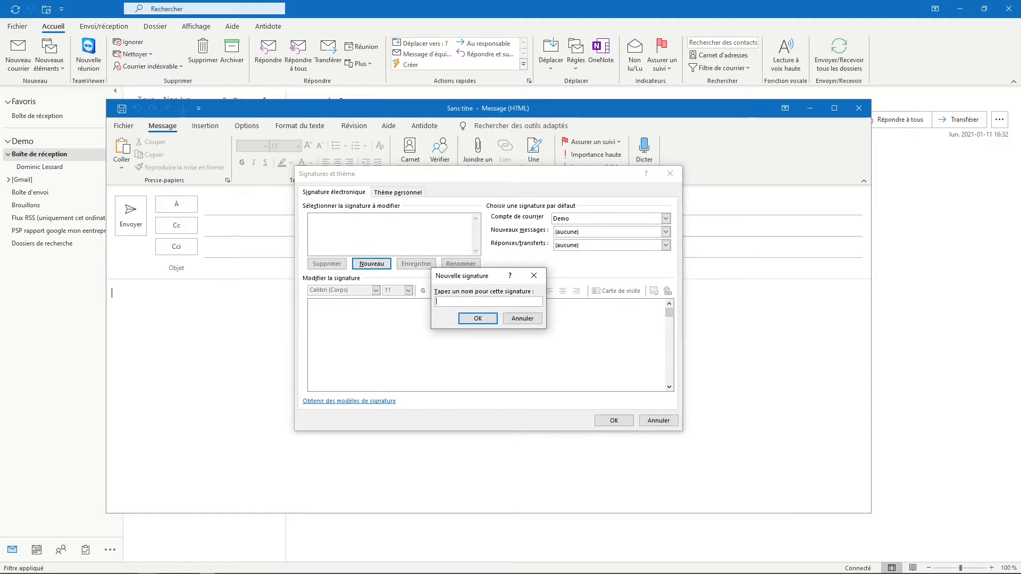
type("Dominic")
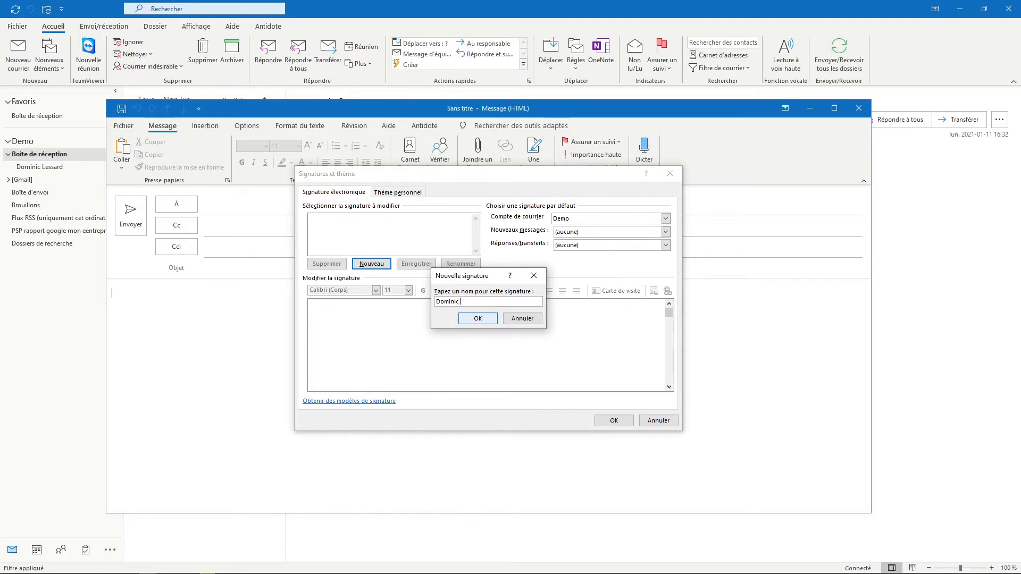
type("lefiltre")
left_click(478, 318)
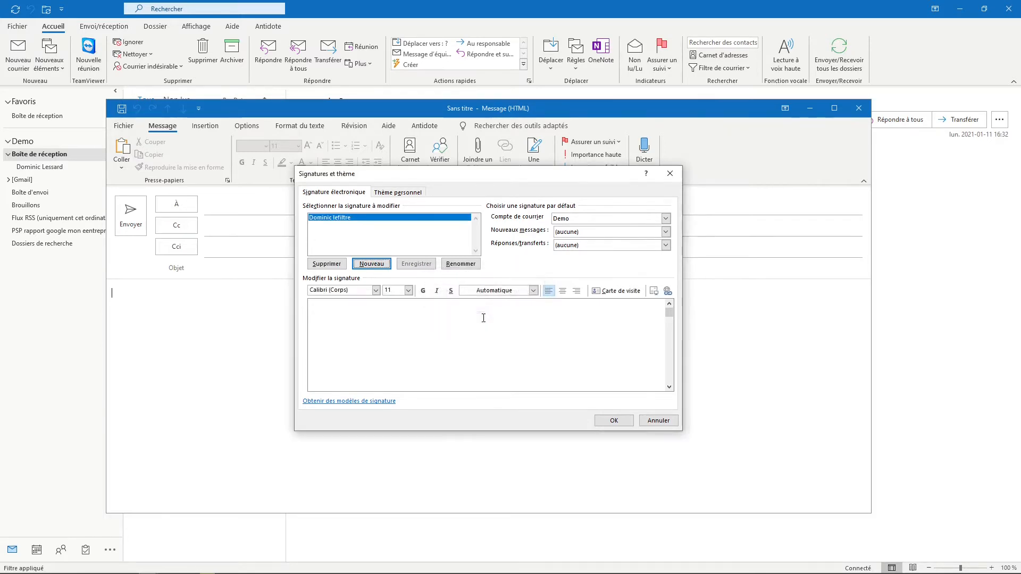
- Paste the copied signature content, with the Le Filtre logo and the sender's contact details, into the new signature
left_click(412, 312)
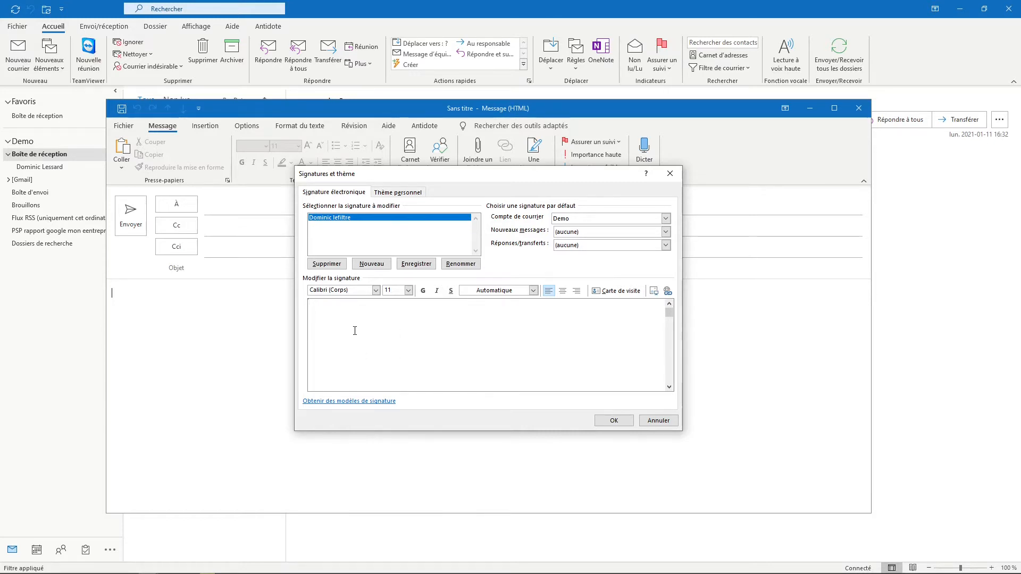
key("ctrl+v")
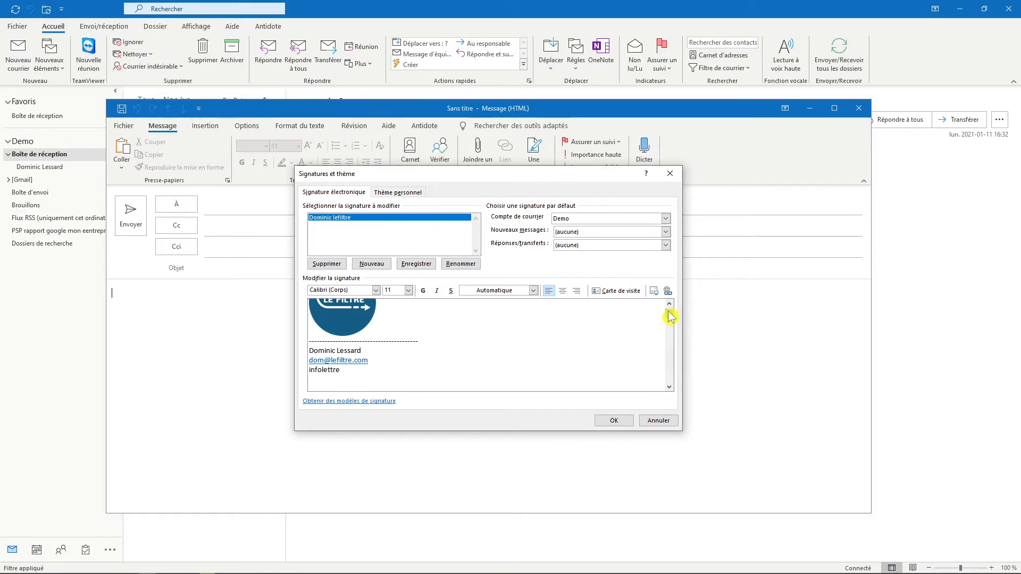
left_click_drag(668, 313, 669, 294)
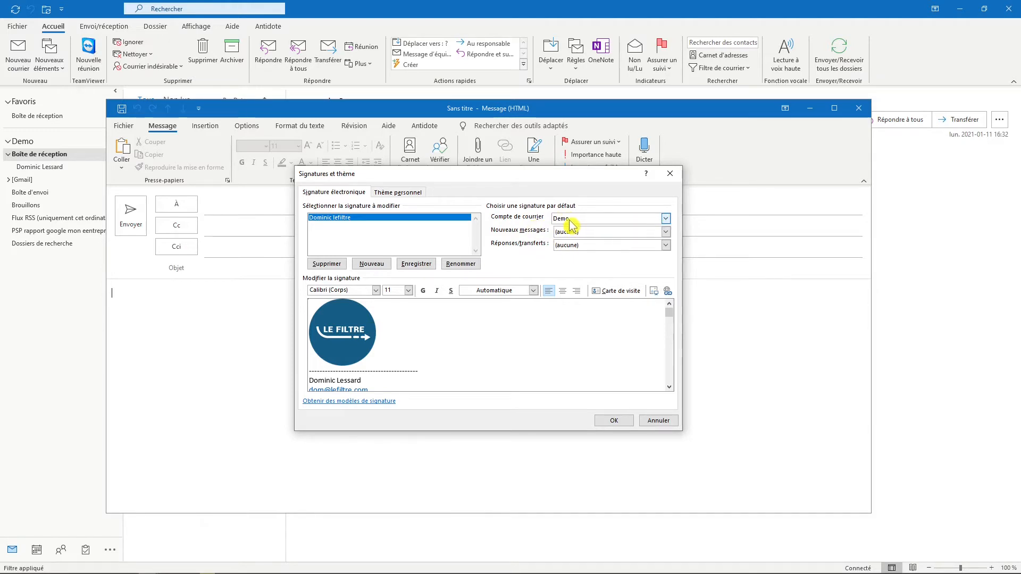
- Make the new signature the Demo account's default for both new messages and replies/forwards
left_click(622, 222)
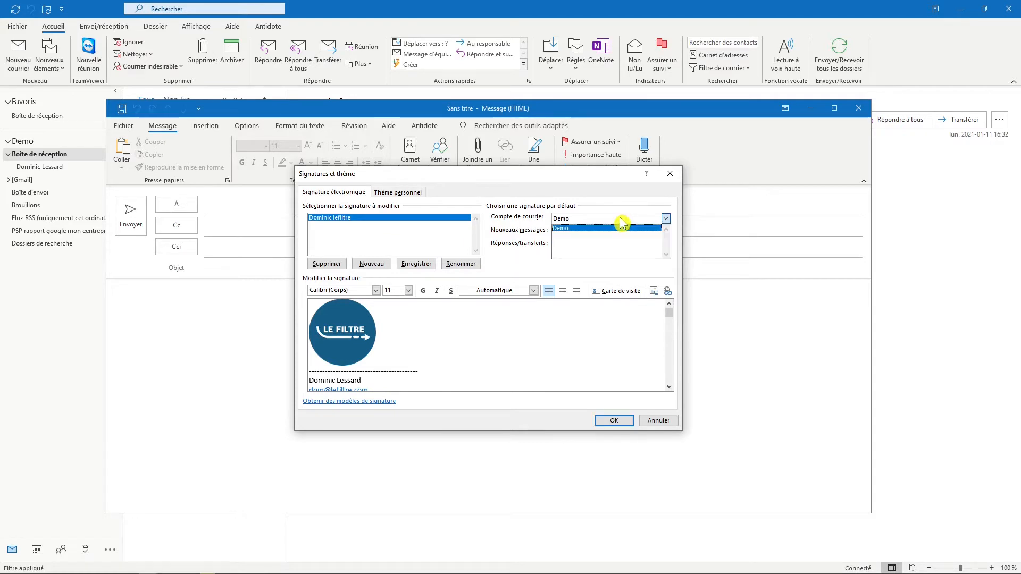
left_click(621, 226)
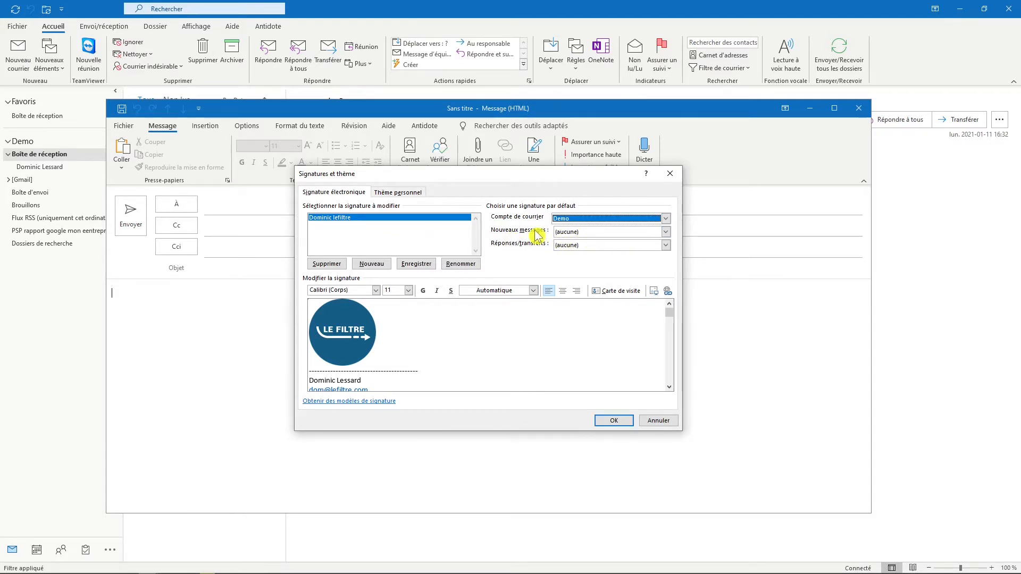
left_click(606, 232)
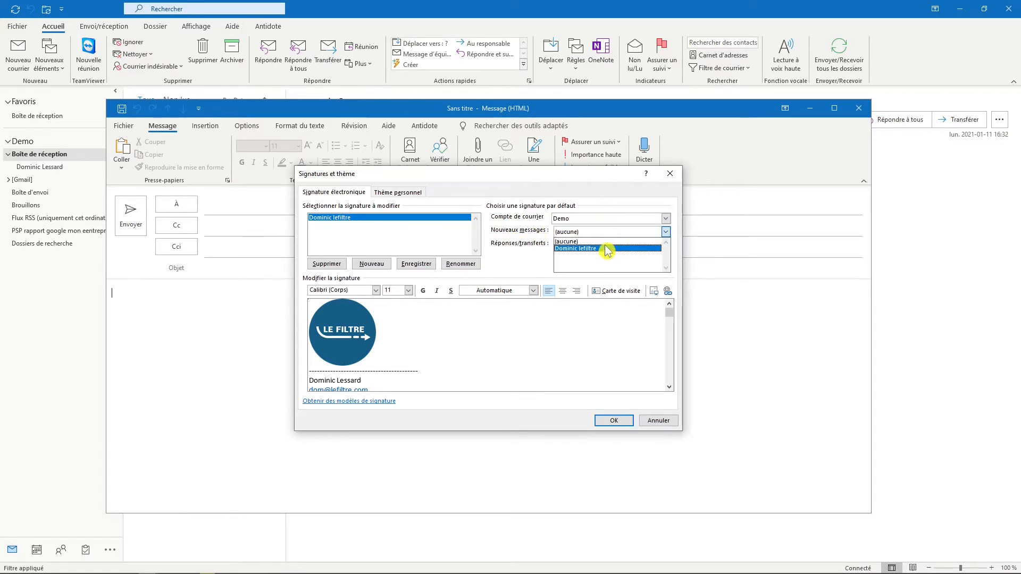
left_click(599, 248)
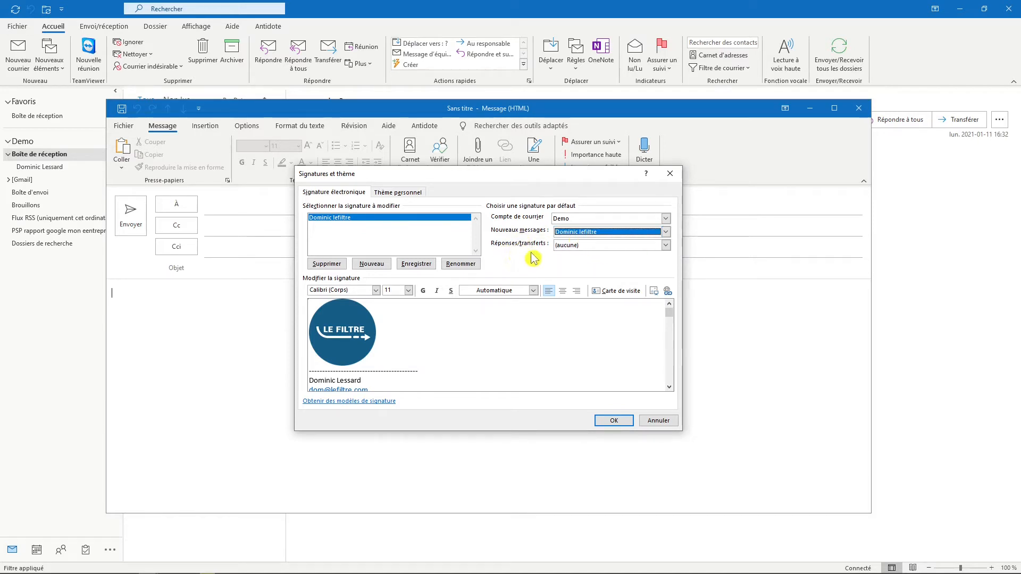
left_click(597, 247)
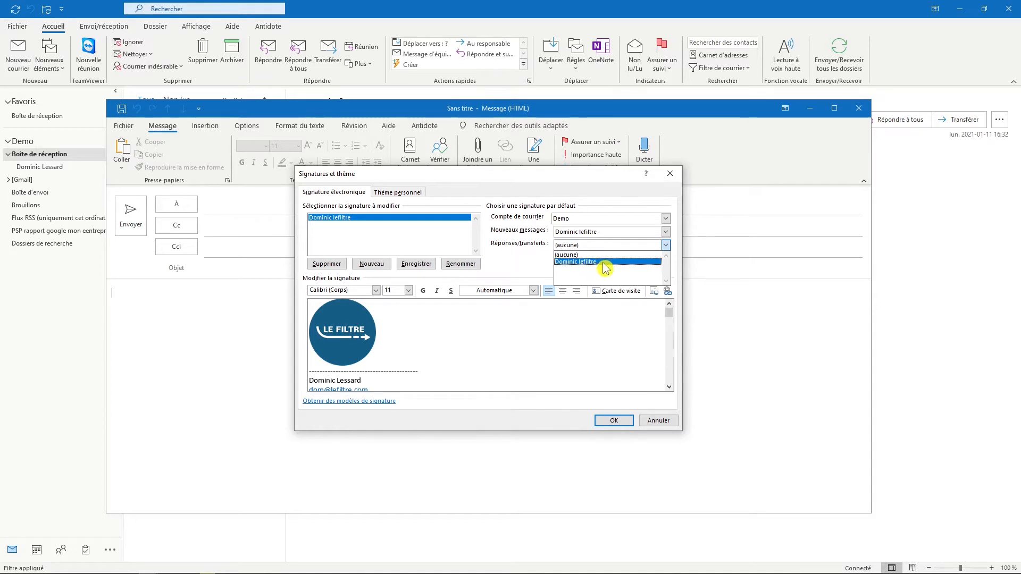
left_click(598, 263)
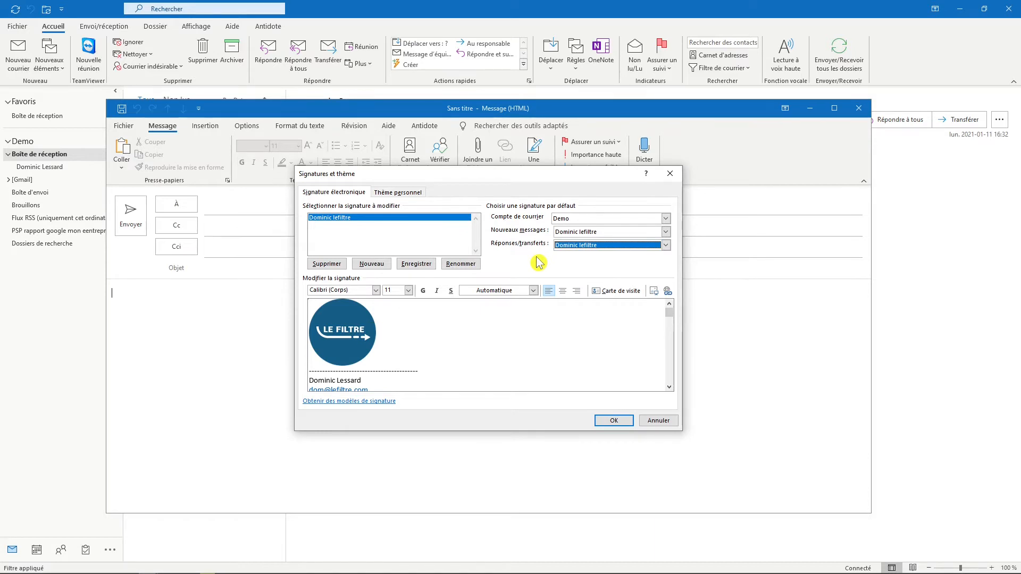
- Confirm the default signature settings, discard the blank message and create a new one to apply the signature
left_click(614, 420)
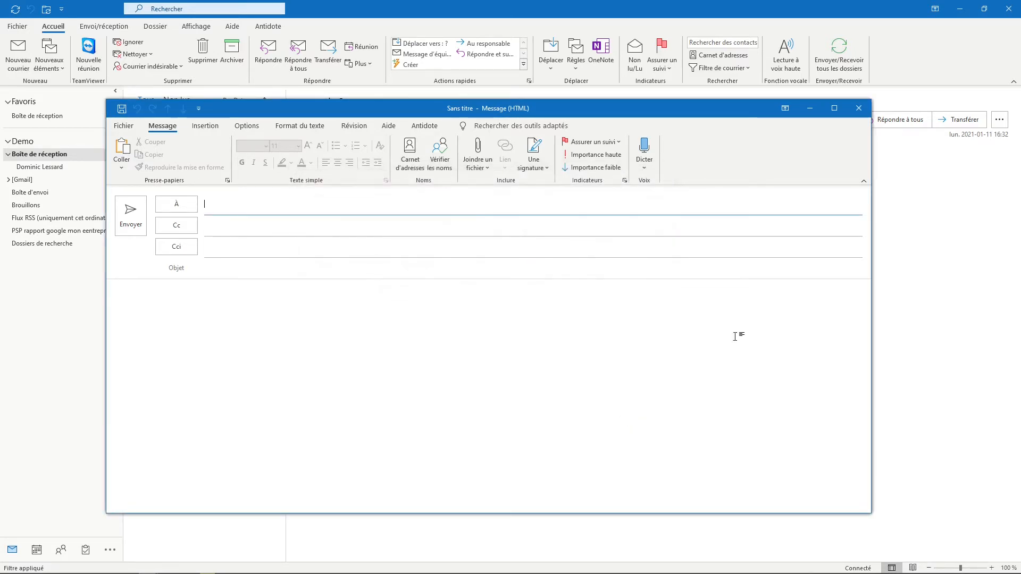
left_click(859, 108)
left_click(18, 54)
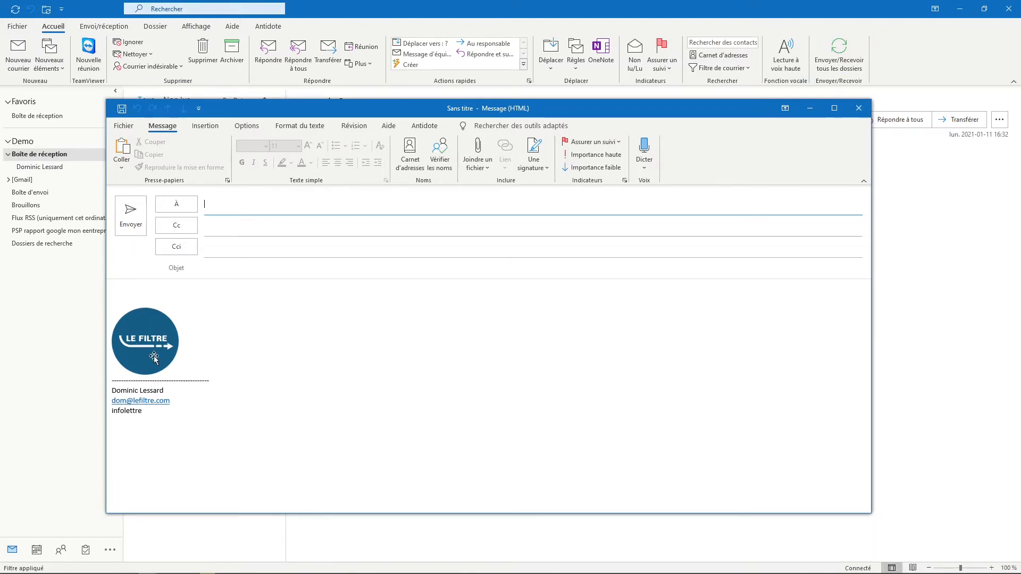
- Examine the logo, contact details and "infolettre" line of the signature inserted in the new message
left_click(287, 364)
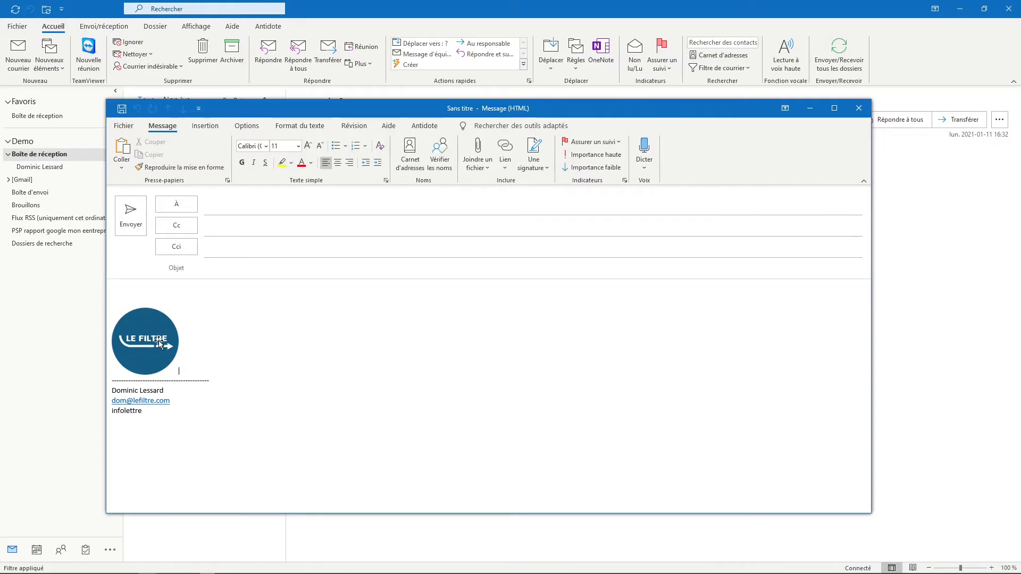
left_click(180, 389)
left_click_drag(146, 414, 112, 417)
left_click(158, 416)
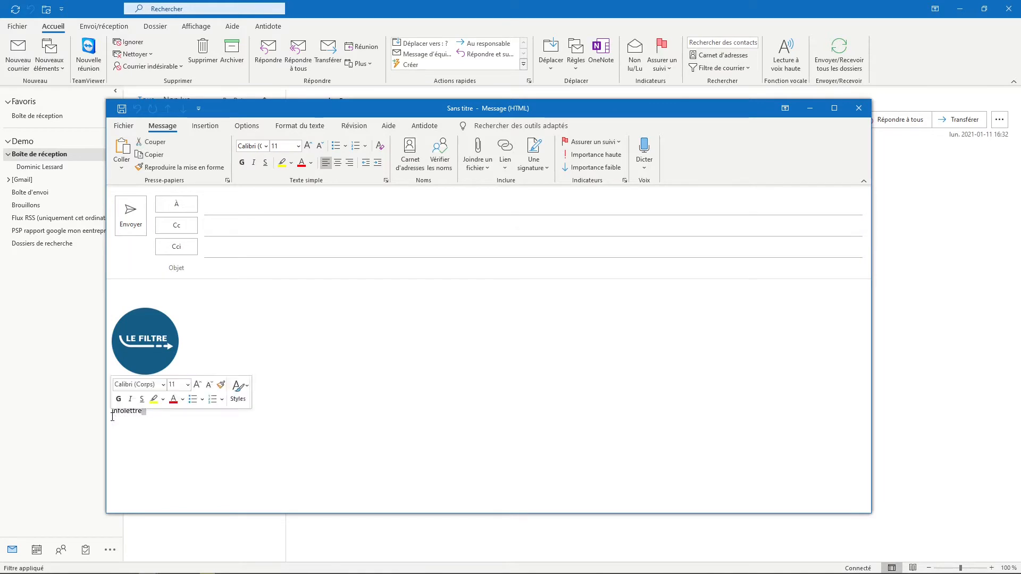
left_click(319, 328)
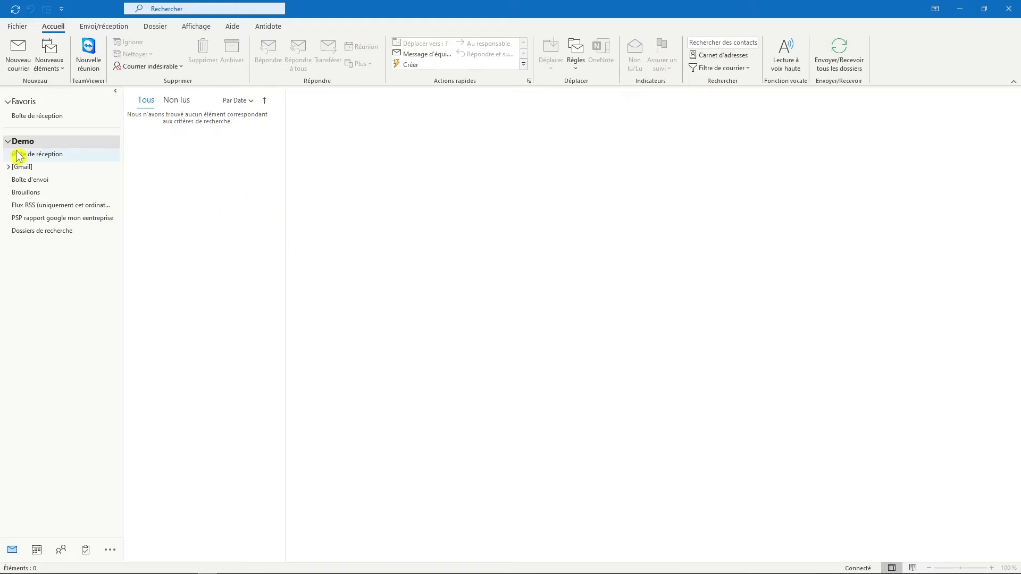
- Look through the messages "exemple 1", "exemple 2" and "exemple 3" in the Demo account's inbox
left_click(49, 156)
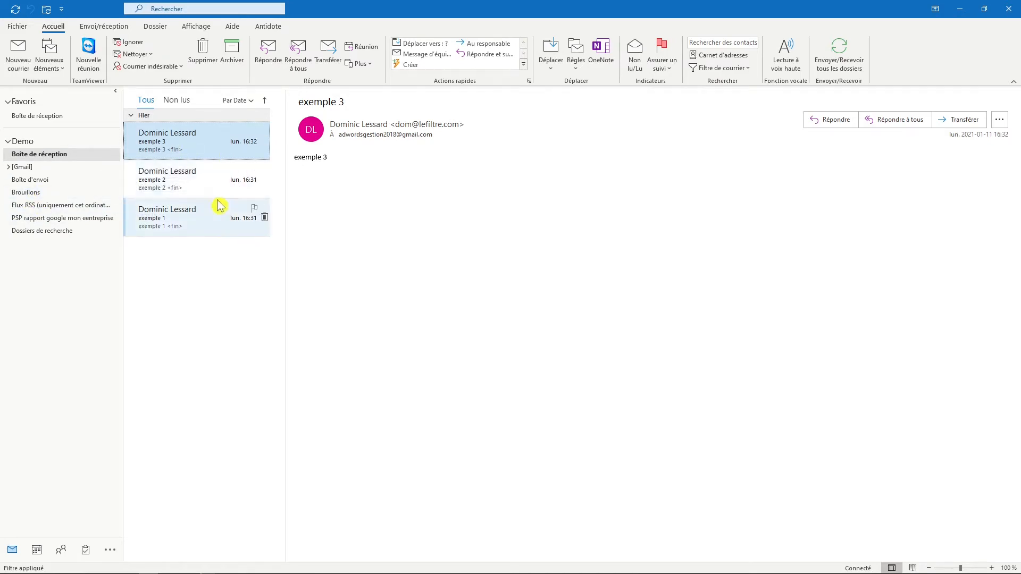
left_click(210, 182)
left_click(200, 226)
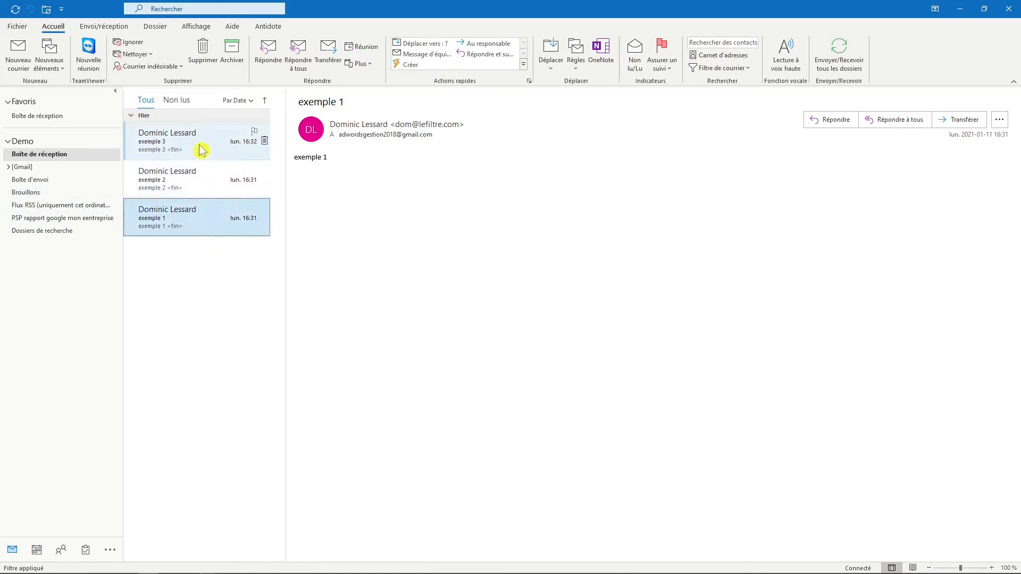
left_click(201, 145)
left_click(201, 174)
left_click(195, 214)
left_click(195, 152)
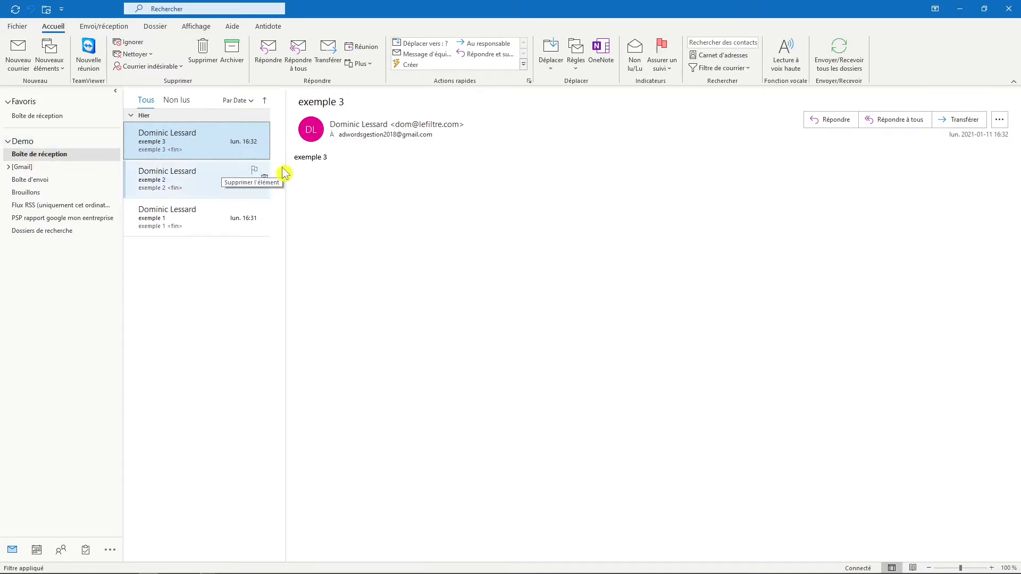
left_click(196, 190)
left_click(192, 221)
left_click(192, 151)
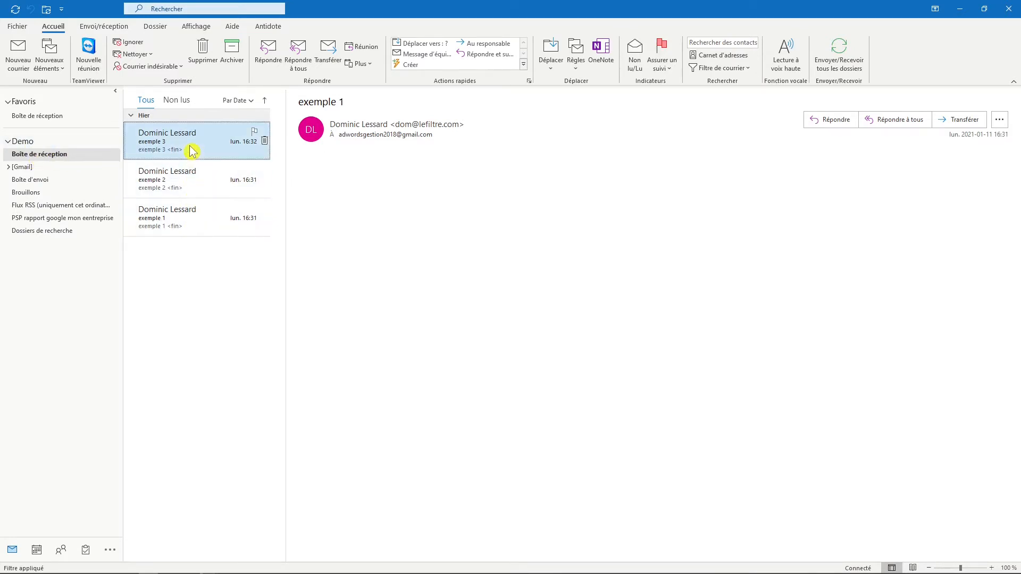
mouse_move(192, 150)
left_mouse_down()
mouse_move(163, 150)
mouse_move(181, 152)
left_mouse_up()
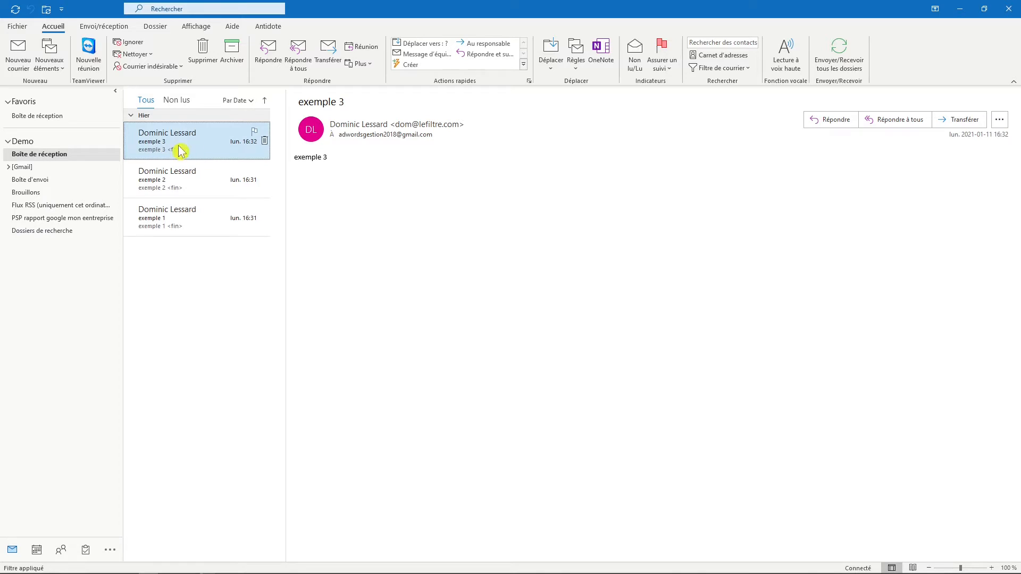
left_click(197, 183)
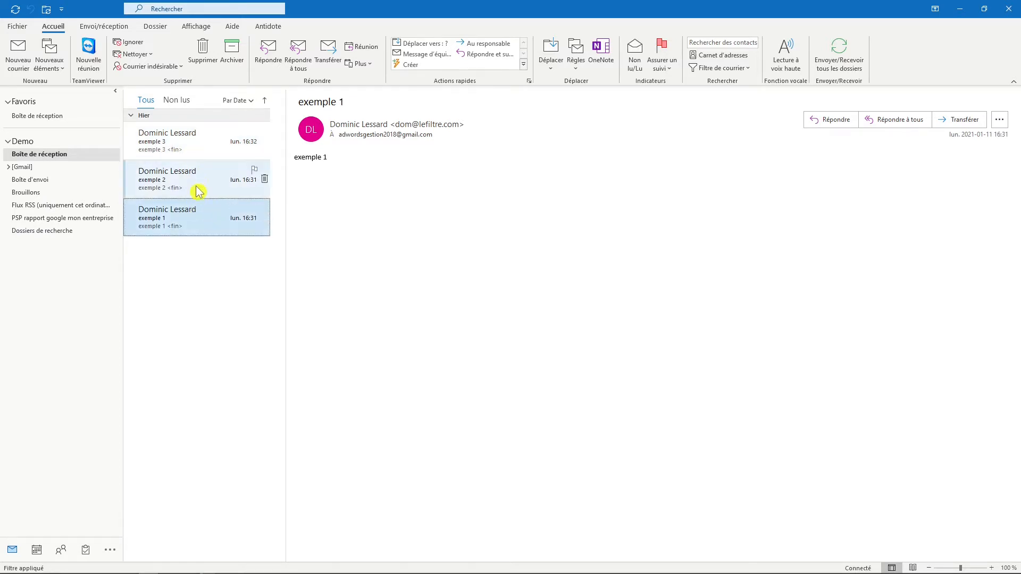
- Create a subfolder under the Demo inbox named with the sender's full name
left_click(40, 154)
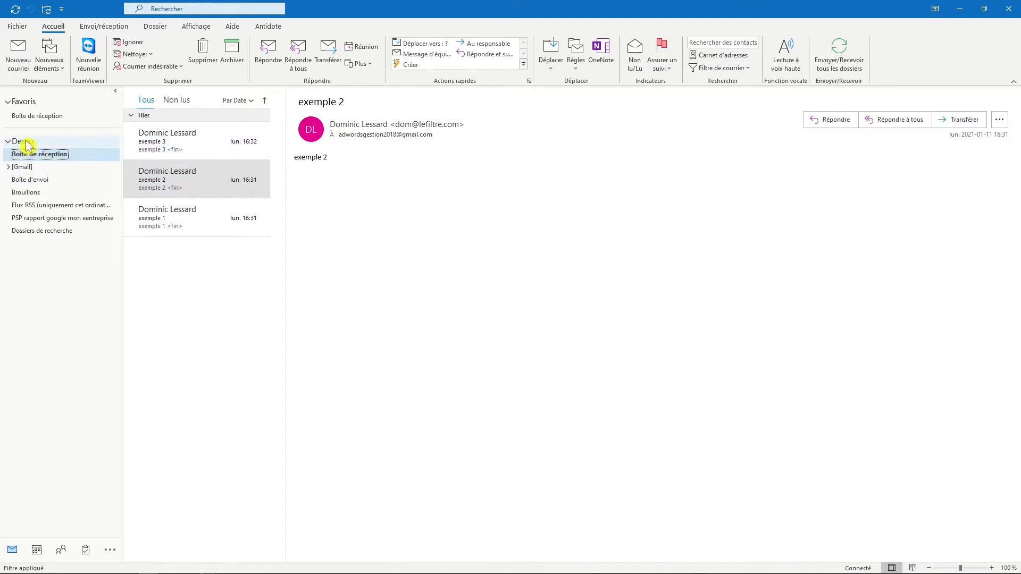
right_click(46, 160)
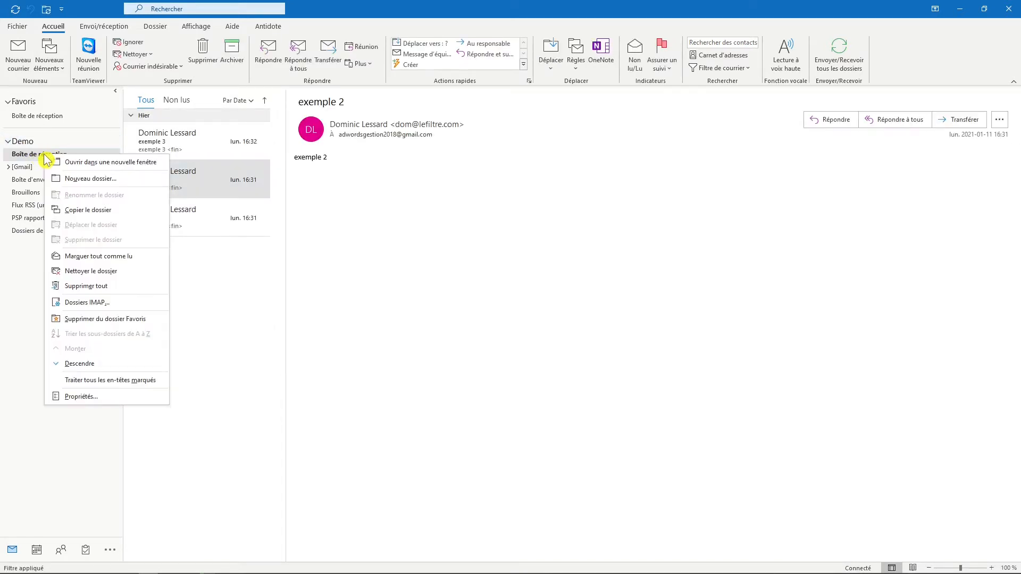
left_click(115, 180)
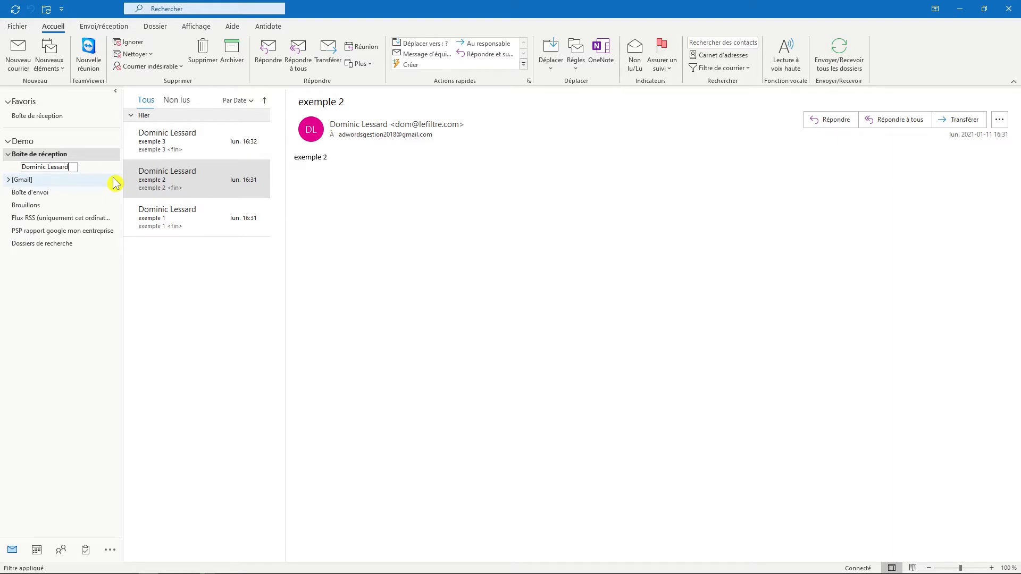
key("Return")
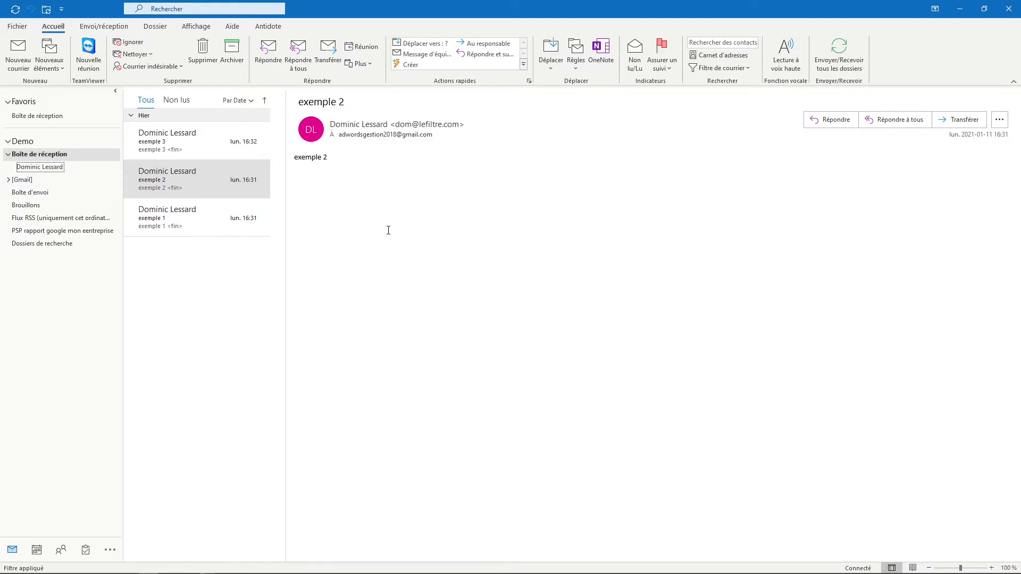
left_click(234, 298)
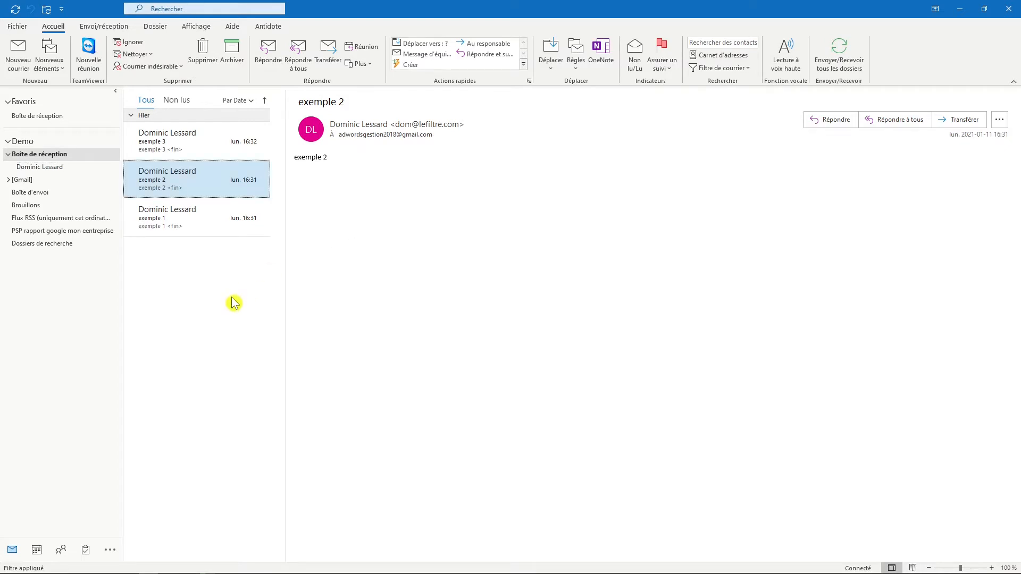
- Start a rule from the "exemple 3" message that matches mail from its sender and moves it to a folder
left_click(206, 150)
right_click(203, 150)
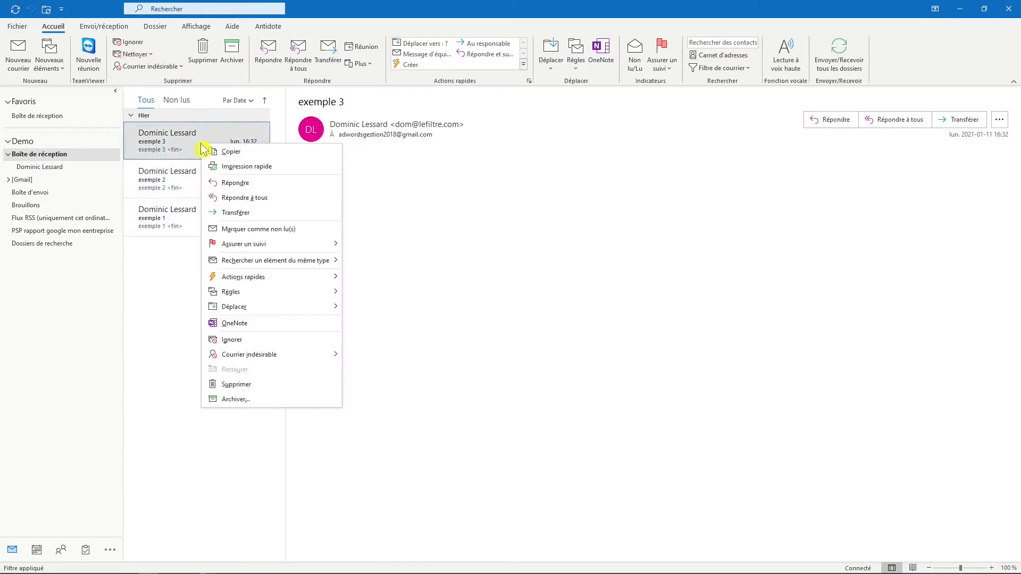
mouse_move(263, 291)
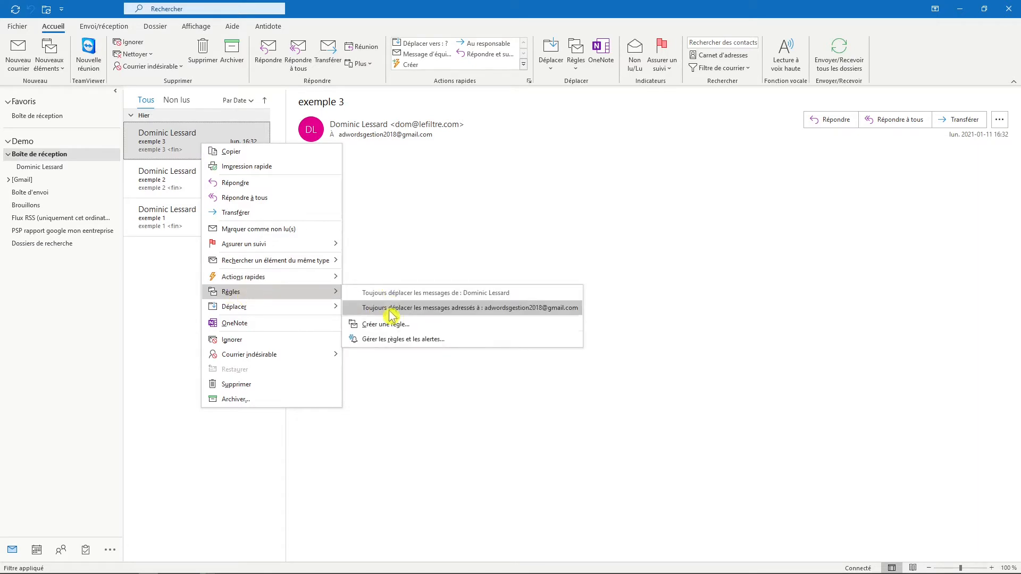
left_click(452, 325)
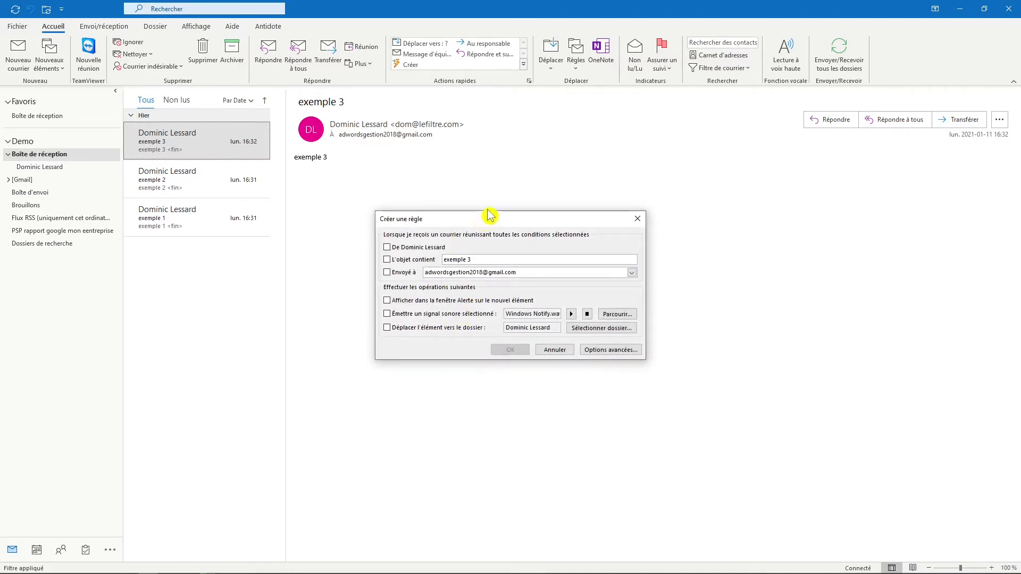
left_click_drag(490, 218, 478, 176)
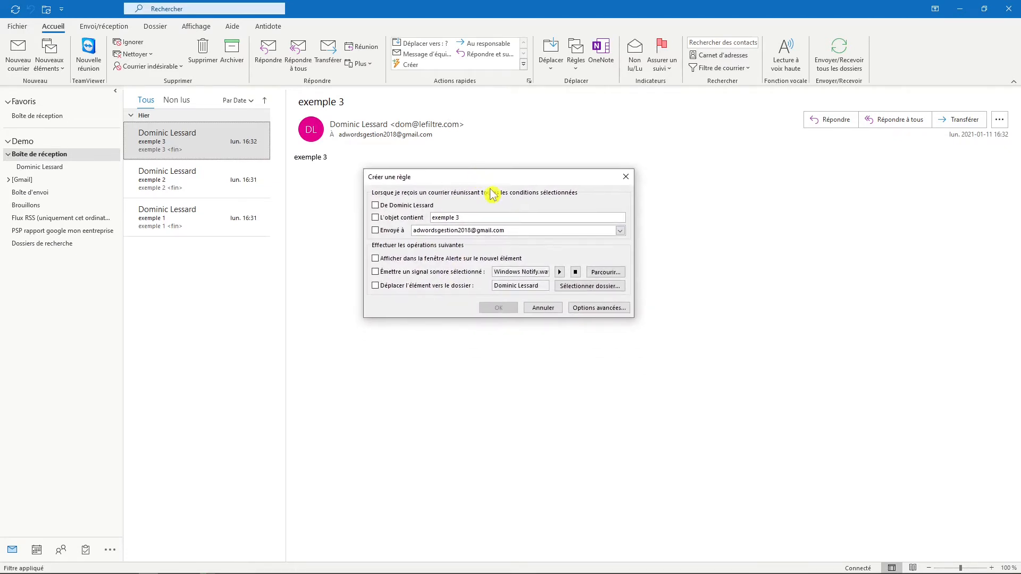
left_click(376, 206)
left_click(375, 287)
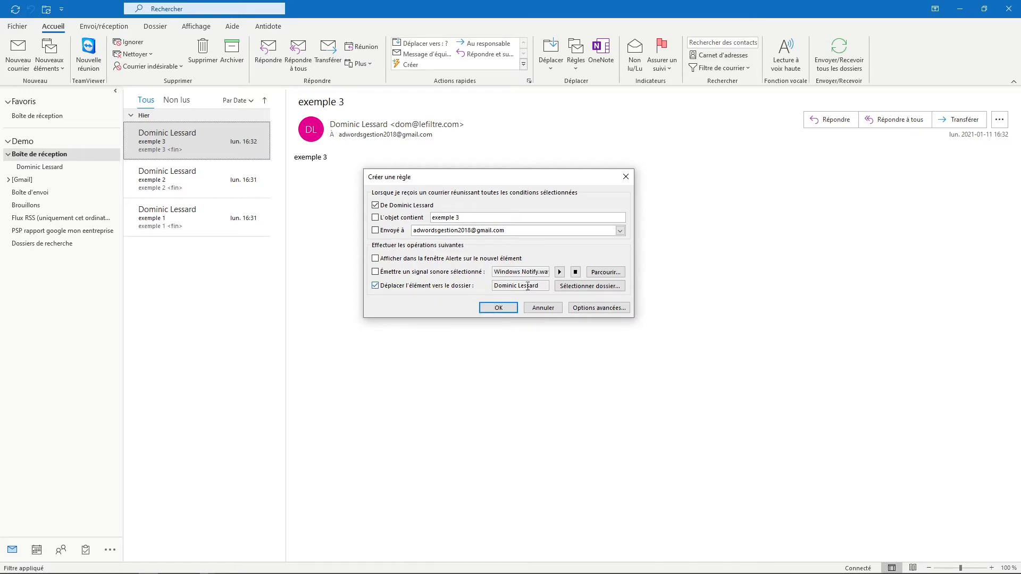
- Choose the inbox subfolder named after the sender as the rule's destination folder
left_click(585, 286)
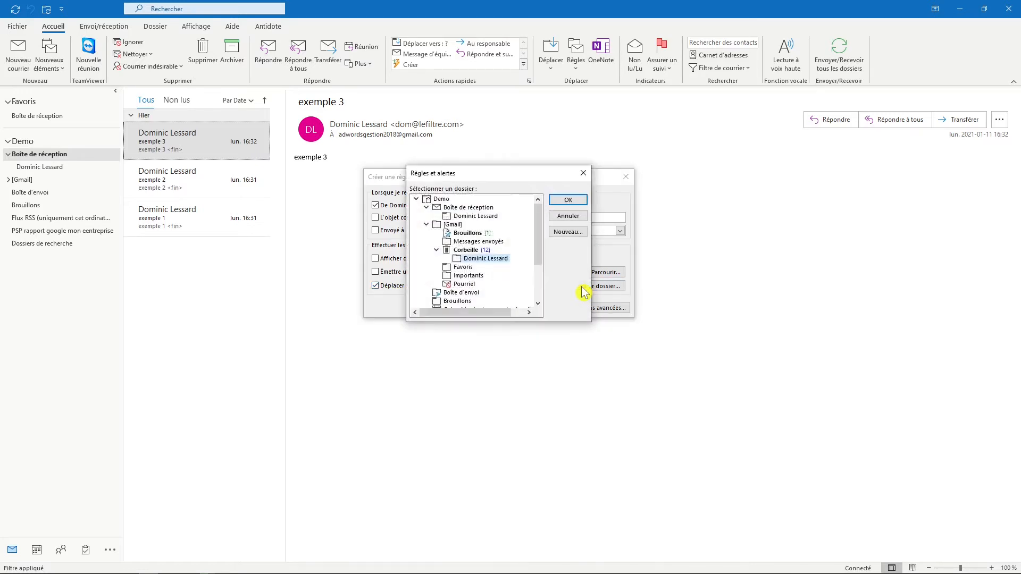
left_click(471, 216)
left_click(564, 201)
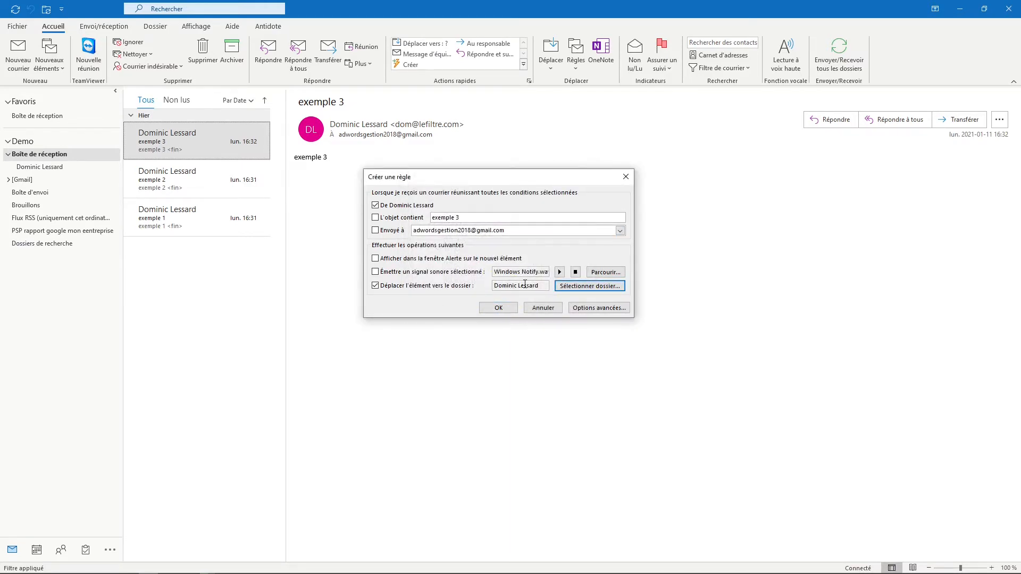
left_click(498, 308)
- Add a subject condition to the rule and set its text to "EXEMPLE"
left_click(376, 217)
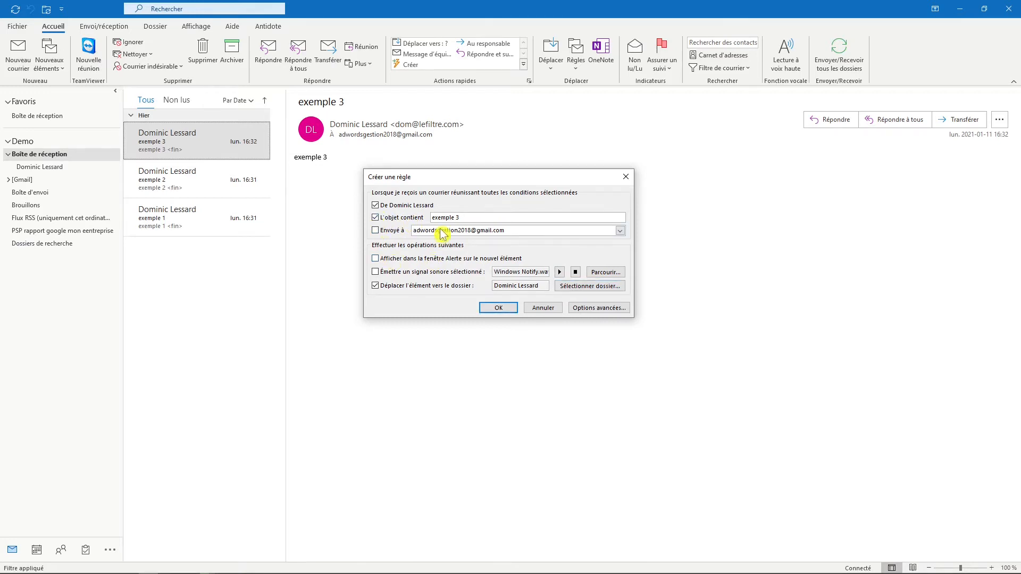
left_click_drag(463, 216, 430, 217)
left_click(468, 216)
- Open the rule's advanced options, select the condition with "exemple 3" in the subject and proceed to the actions
left_click(603, 309)
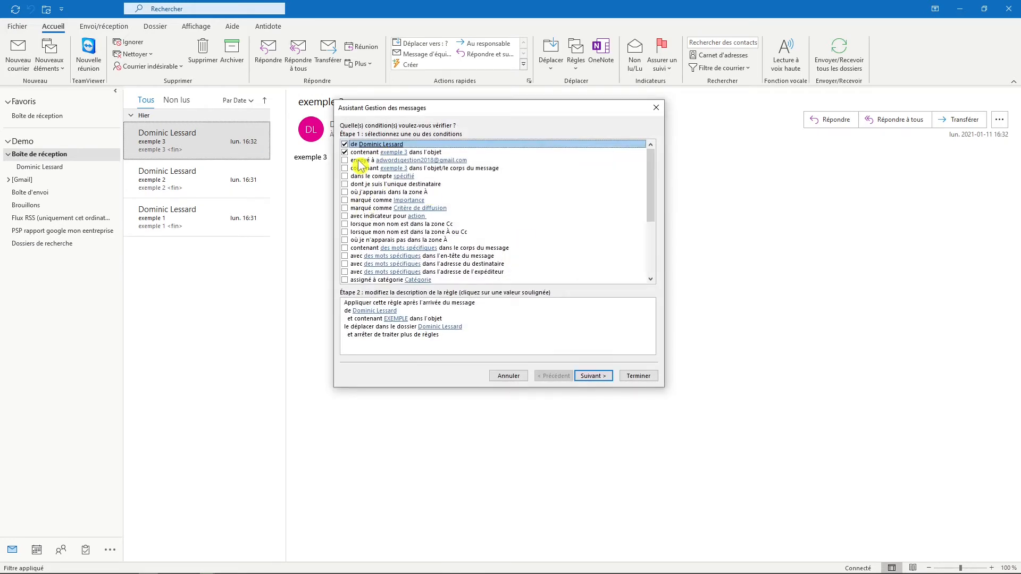
left_click(355, 153)
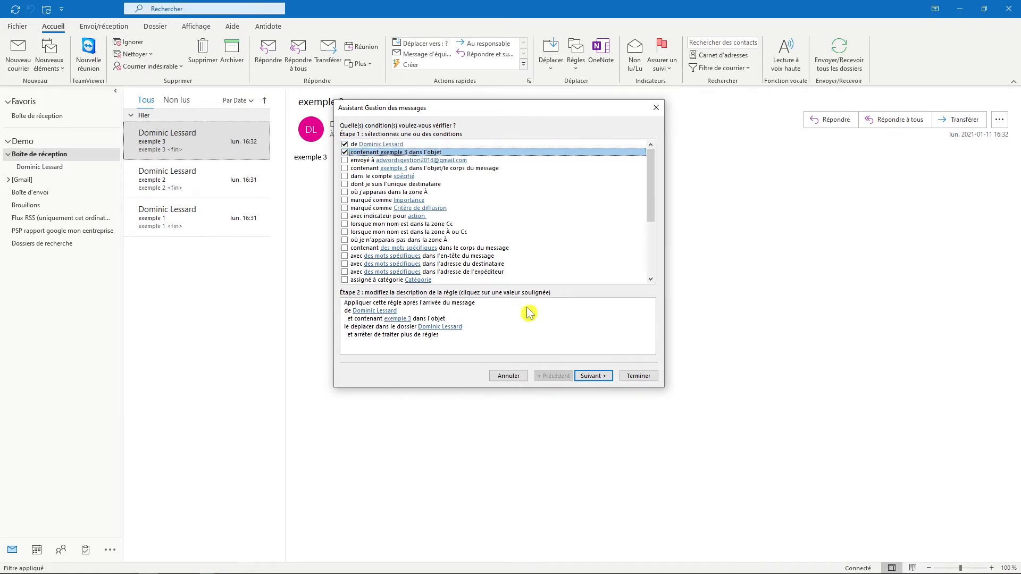
left_click(603, 378)
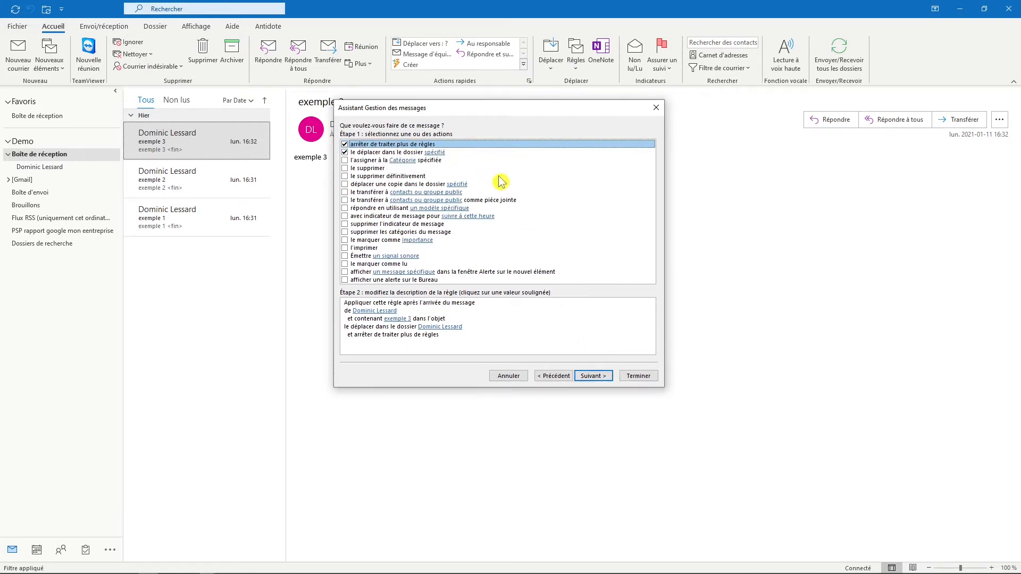
- Try the rule actions for playing a sound and forwarding to contacts, both directly and as an attachment, and clear them again
left_click(375, 255)
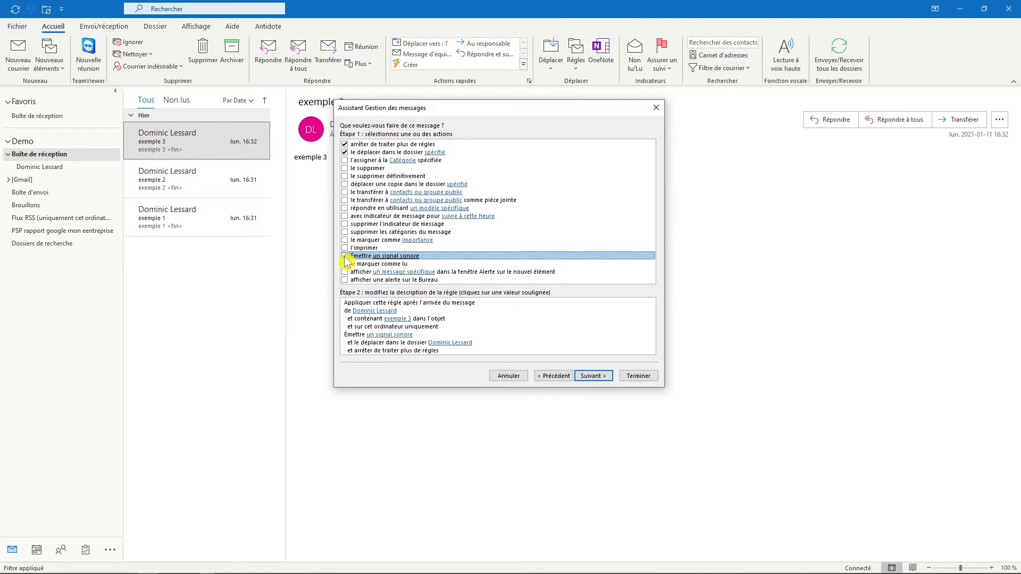
left_click(344, 257)
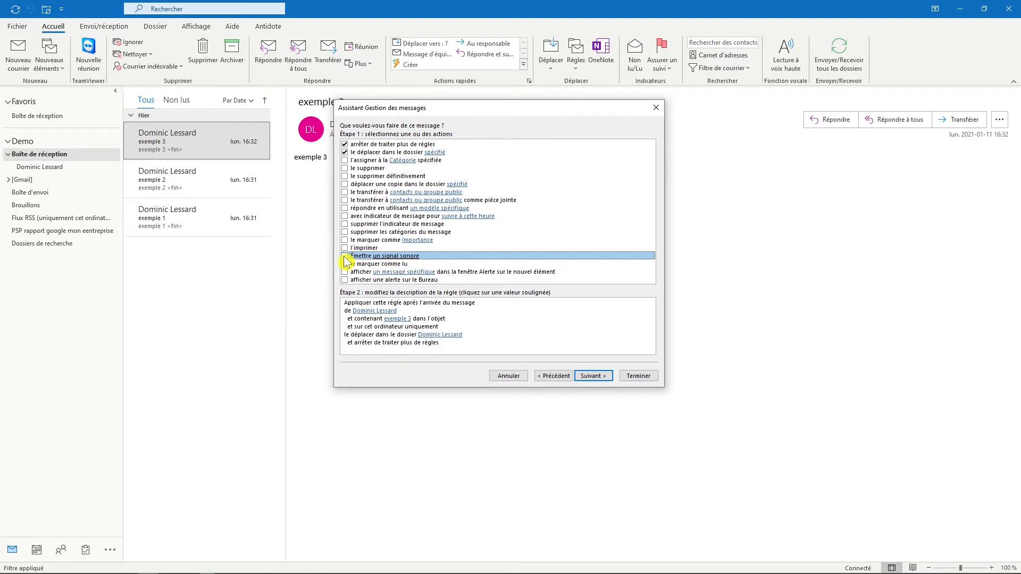
left_click(344, 192)
left_click(344, 200)
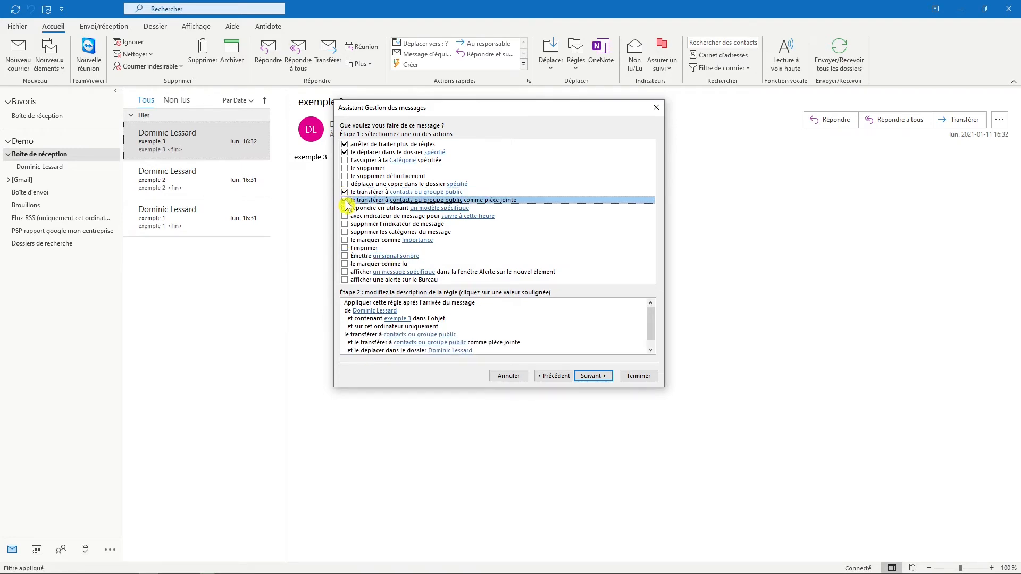
left_click(344, 201)
left_click(344, 193)
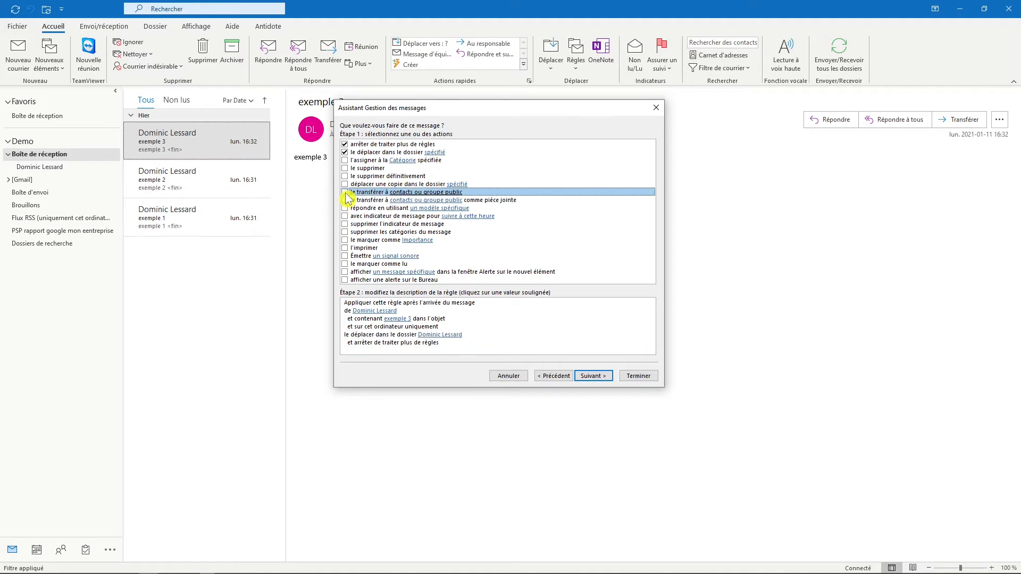
left_click(345, 192)
left_click(344, 200)
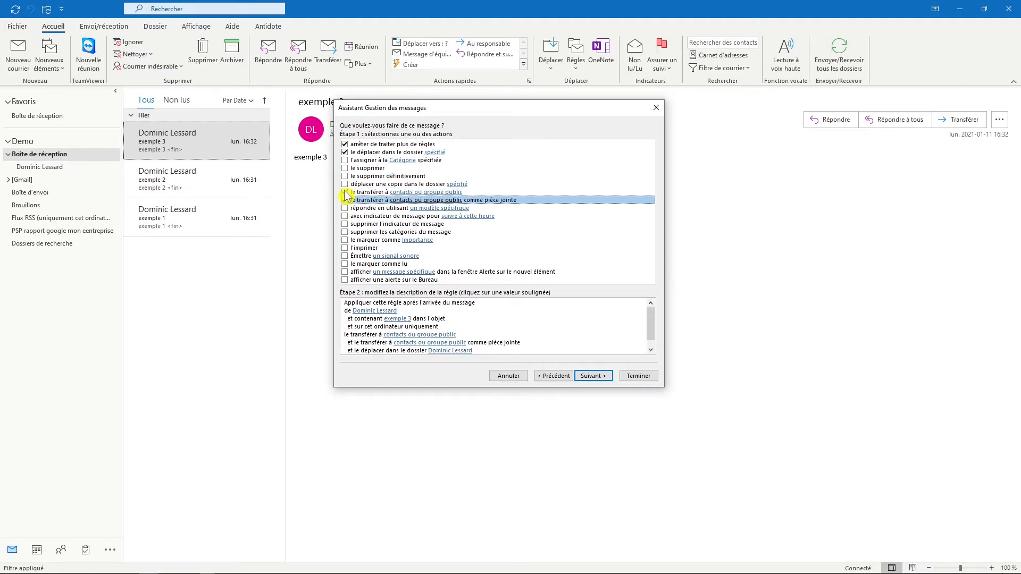
left_click(344, 200)
left_click(344, 192)
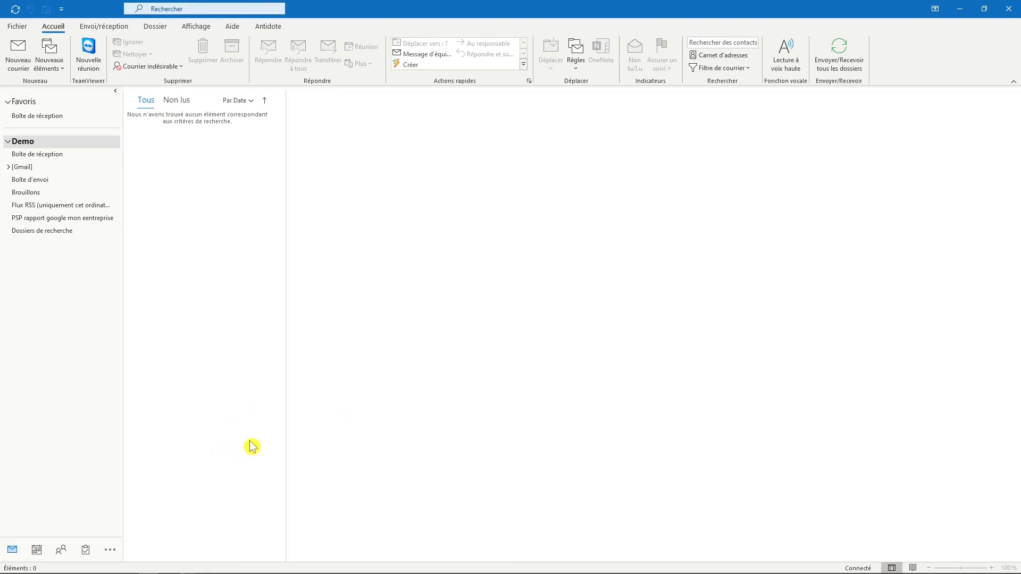
- Start a new email, open its delayed delivery properties and look at the available confidentiality levels
left_click(21, 49)
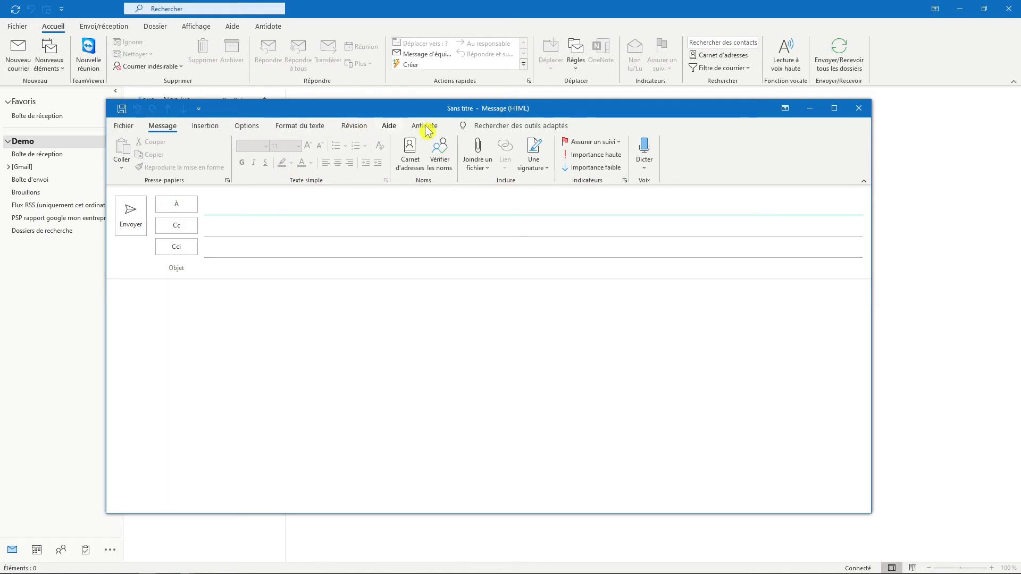
left_click(248, 128)
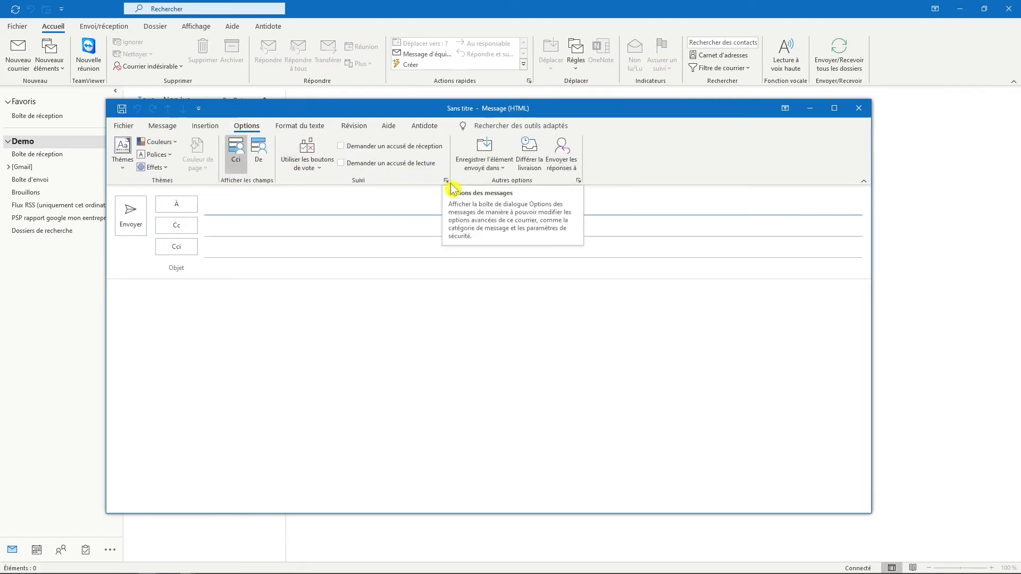
left_click(530, 155)
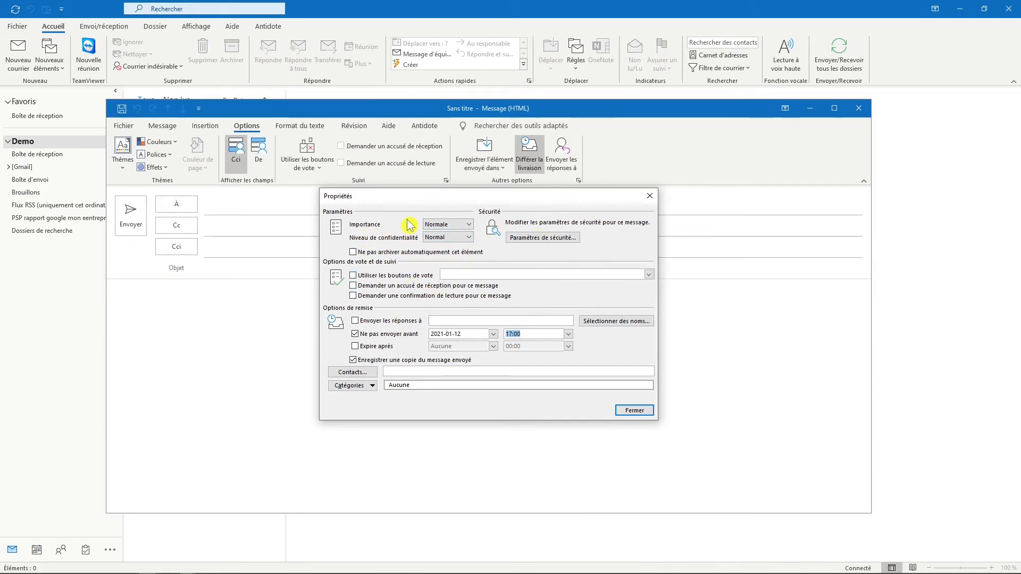
left_click(465, 238)
left_click(468, 247)
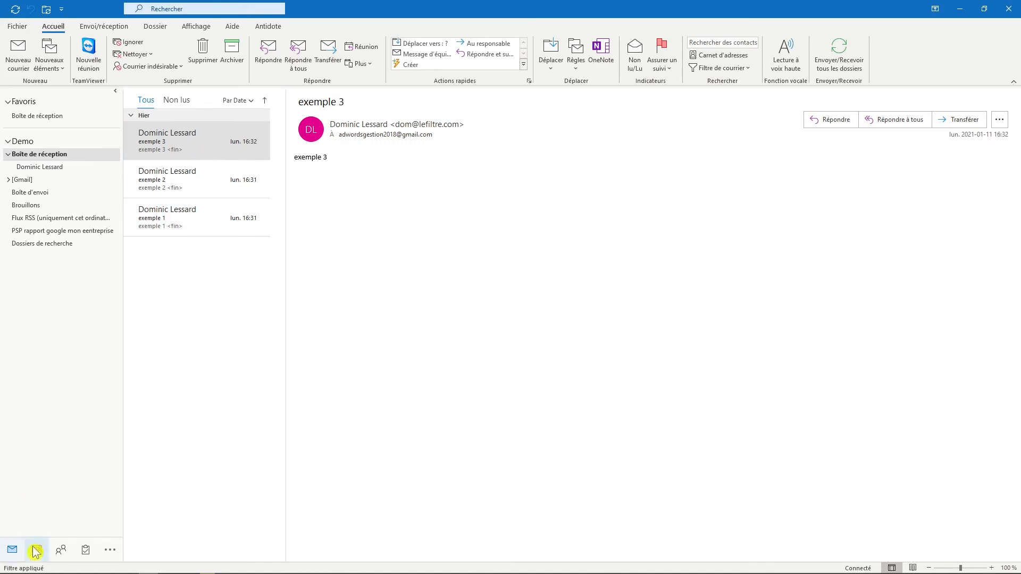
- Create a calendar appointment from the "exemple 3" email, look over the copied message details, and save and close it
mouse_move(36, 550)
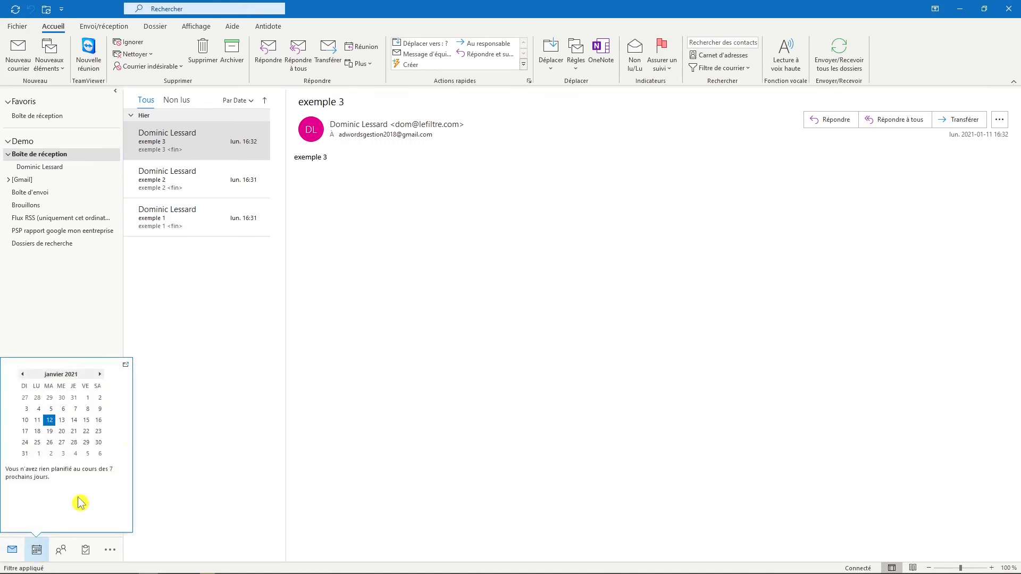
left_click(192, 141)
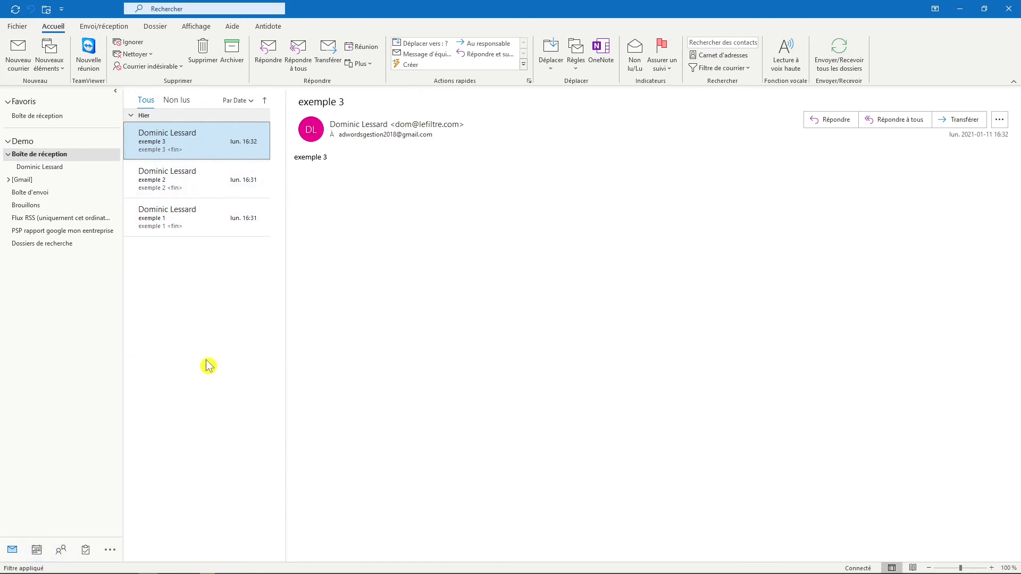
mouse_move(38, 556)
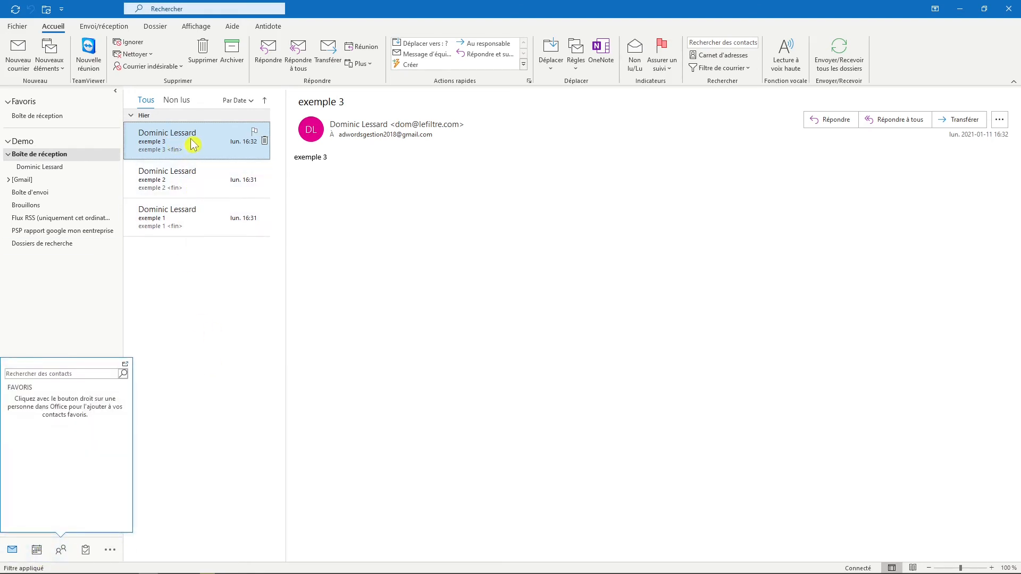
left_click_drag(193, 144, 186, 150)
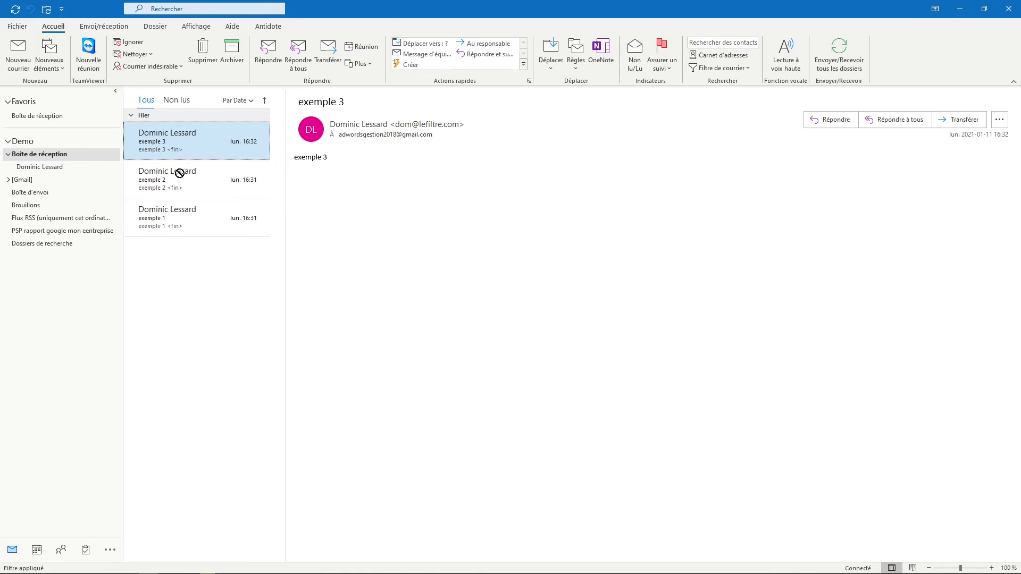
left_click_drag(153, 322, 37, 556)
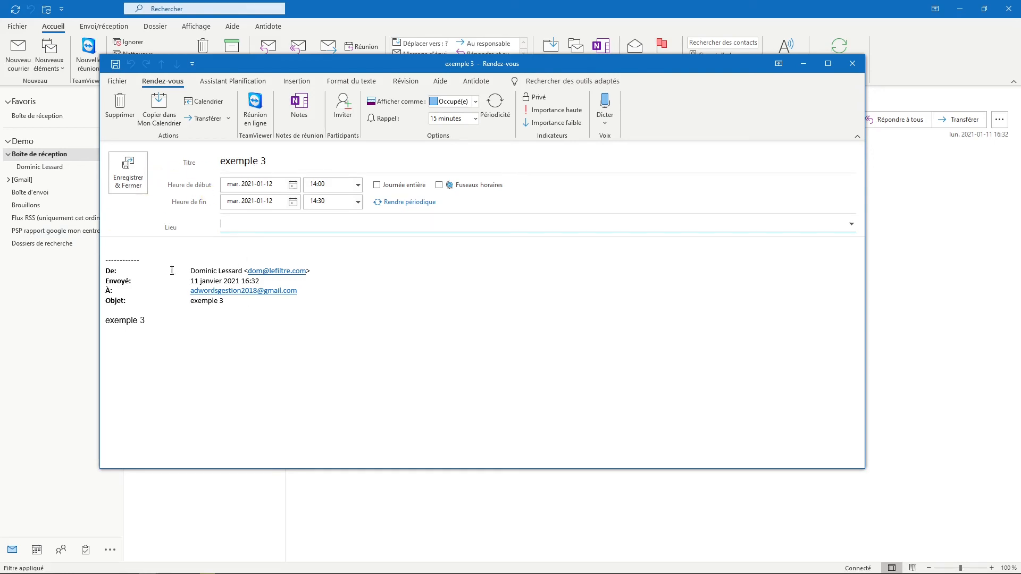
left_click_drag(113, 272, 326, 337)
left_click(326, 337)
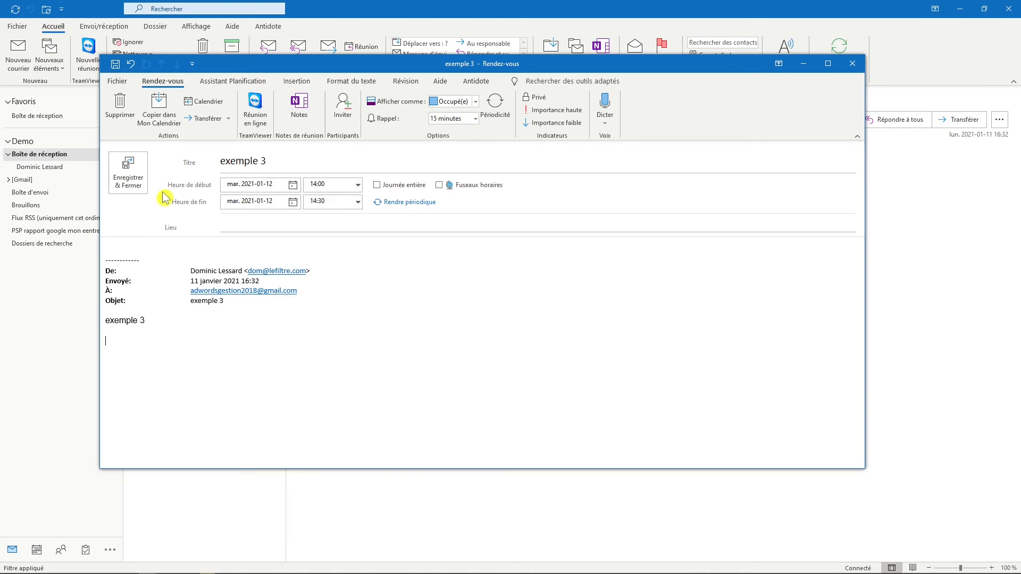
left_click(137, 175)
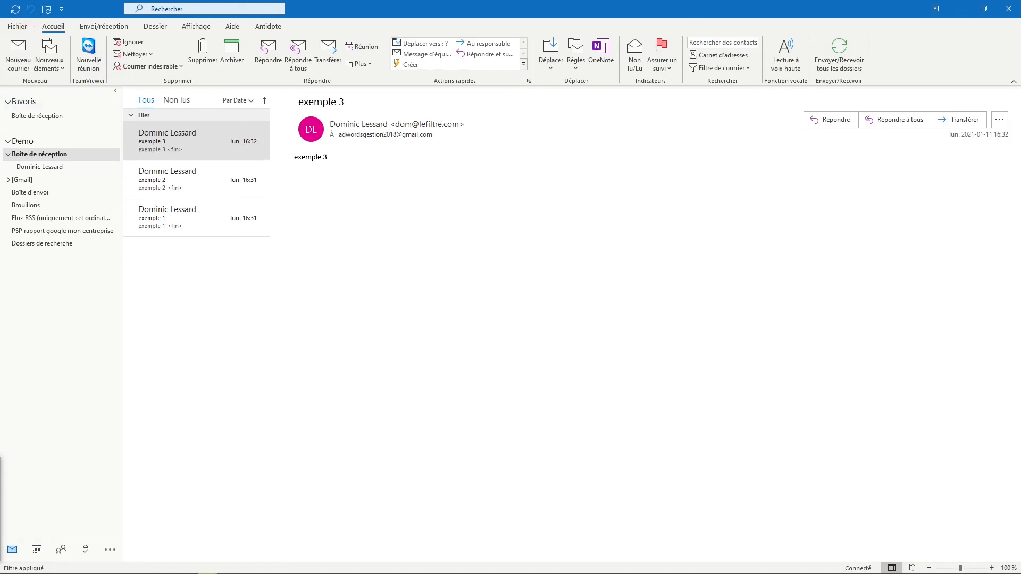
- Open the Office account settings and set the Office theme to "Noir"
left_click(23, 28)
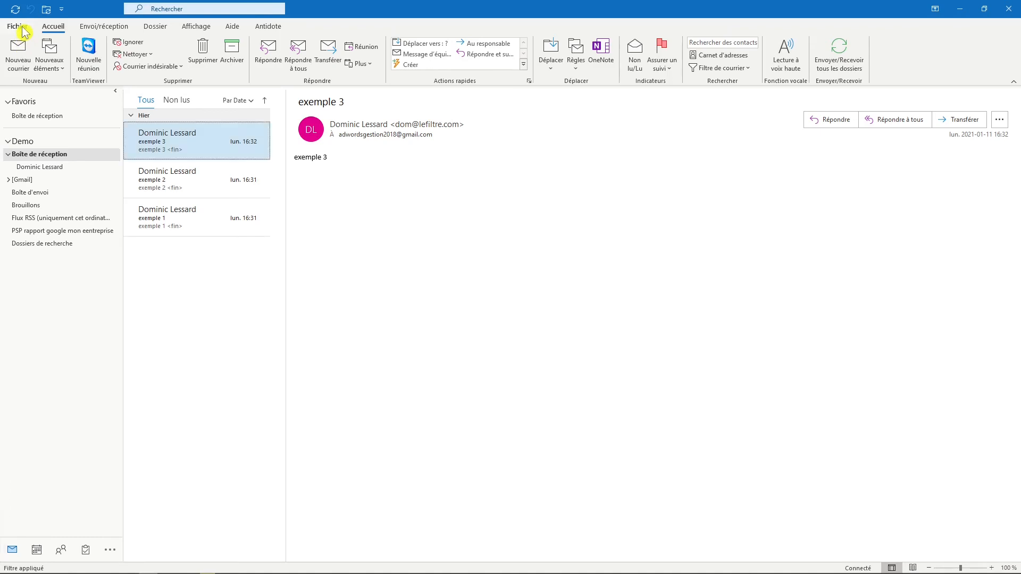
left_click(23, 30)
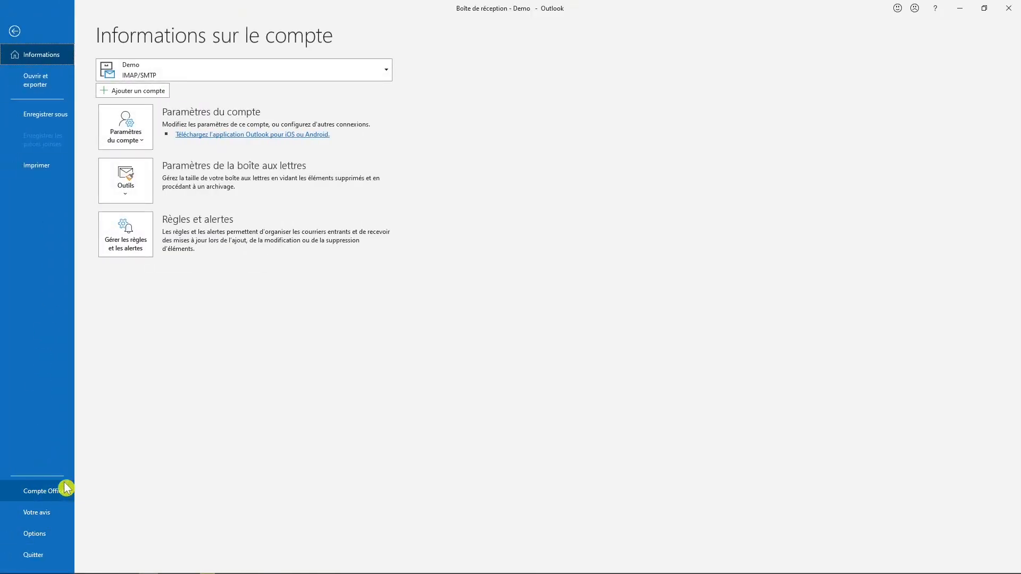
left_click(49, 493)
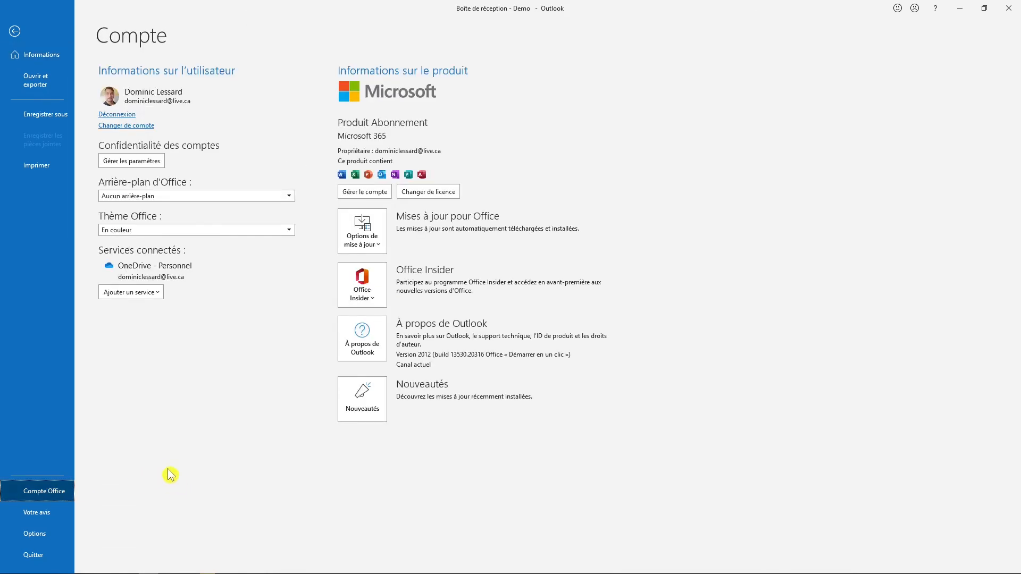
left_click(145, 233)
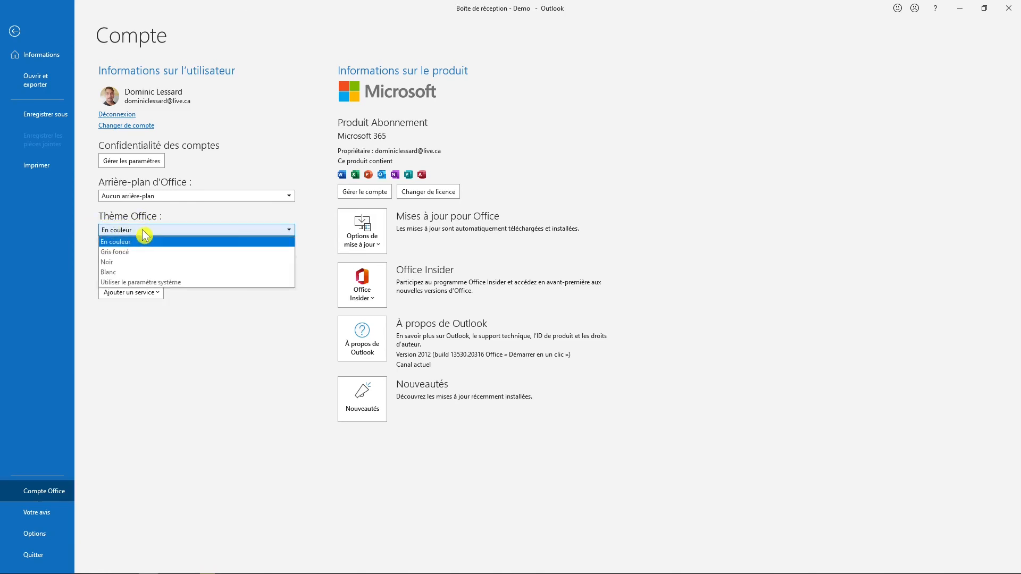
left_click(158, 223)
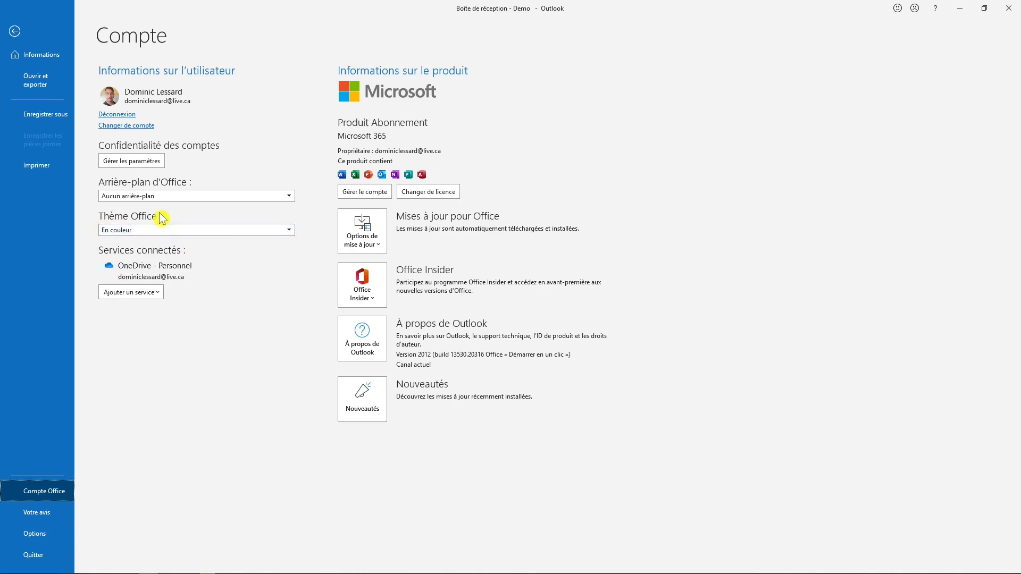
left_click(140, 233)
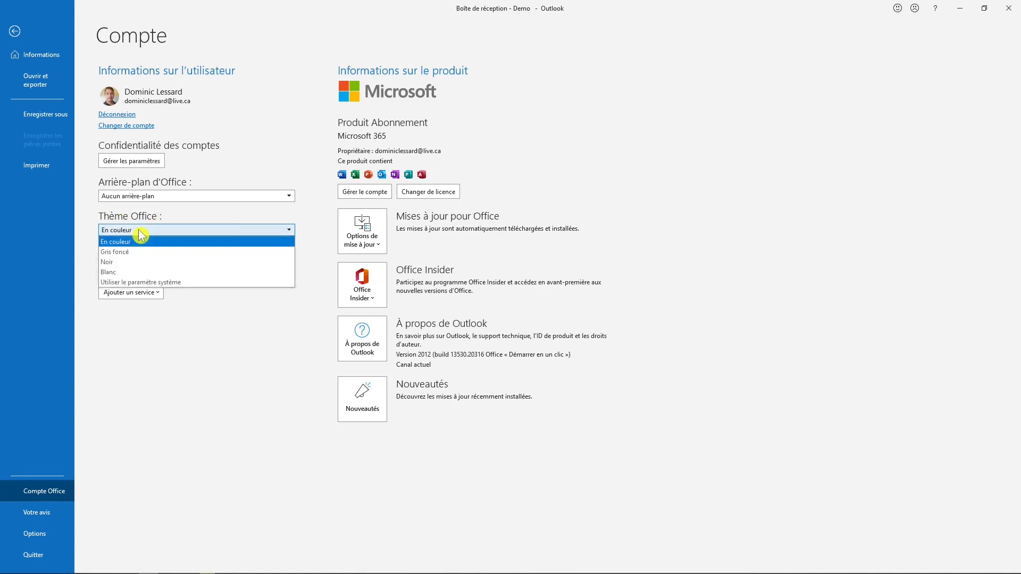
left_click(167, 263)
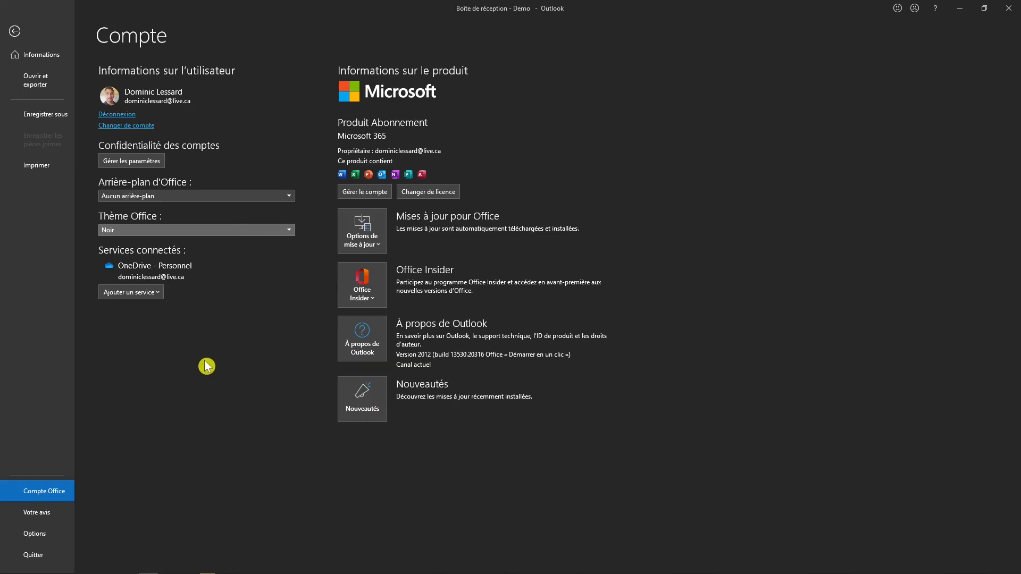
- Try the "Gris foncé" and "Blanc" Office themes, restore "En couleur" and return to the inbox
left_click(182, 233)
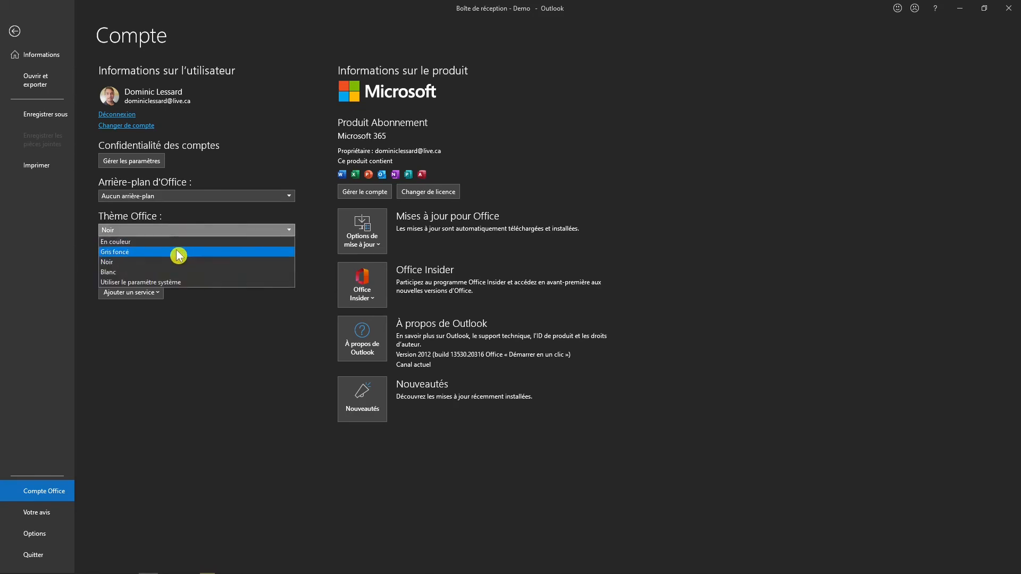
left_click(177, 253)
left_click(182, 230)
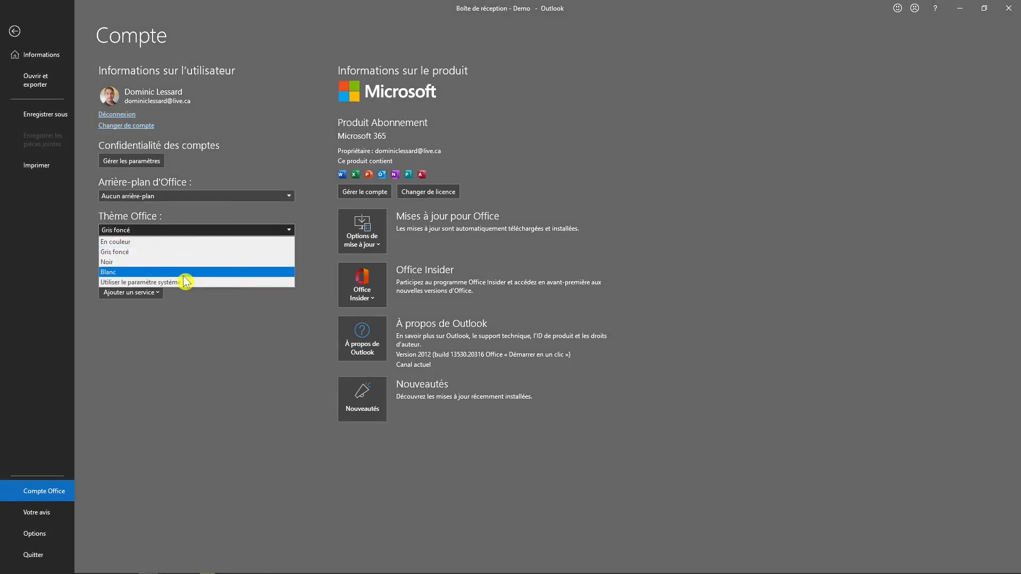
left_click(183, 275)
left_click(186, 233)
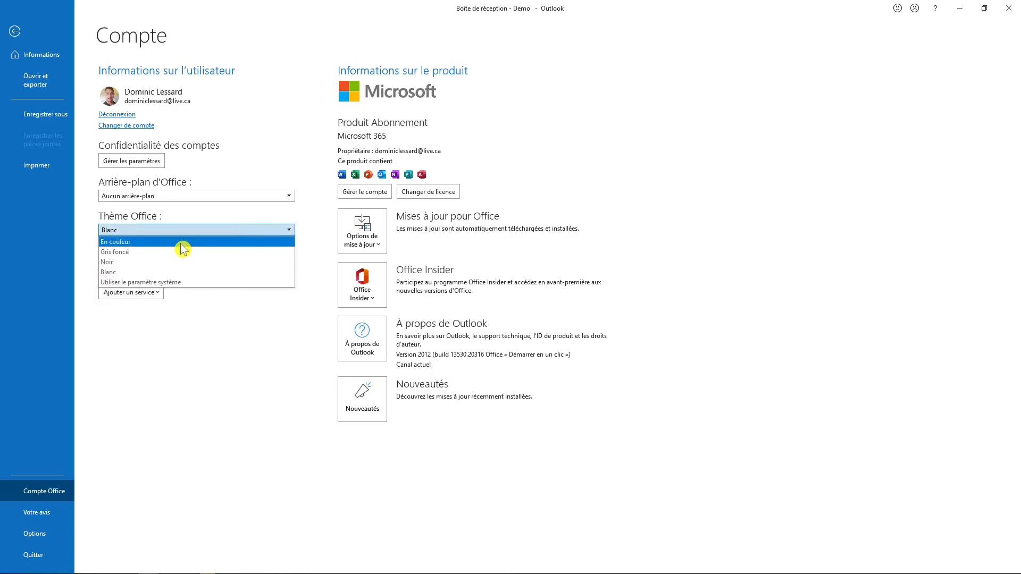
left_click(184, 243)
left_click(192, 230)
left_click(189, 253)
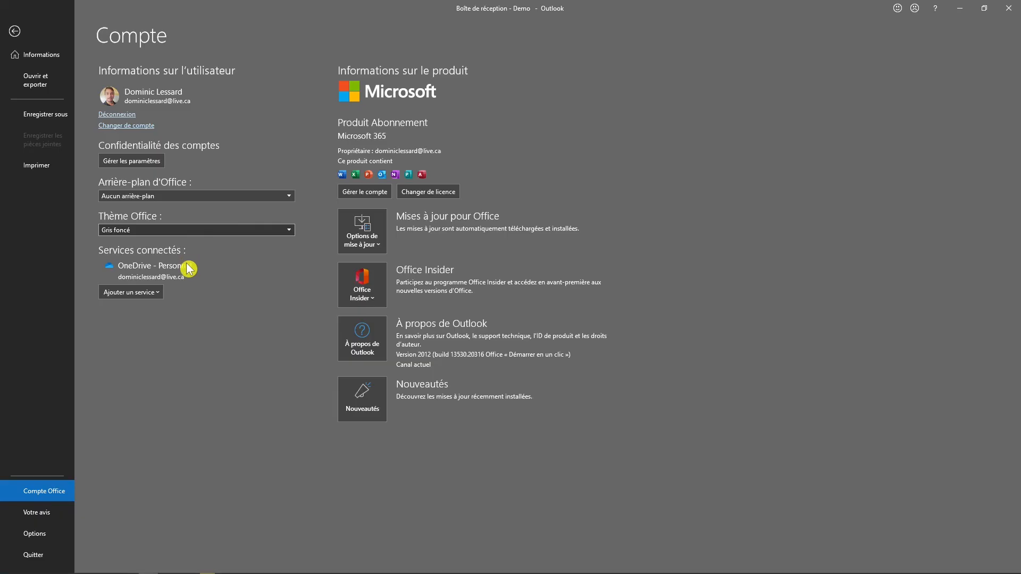
left_click(197, 232)
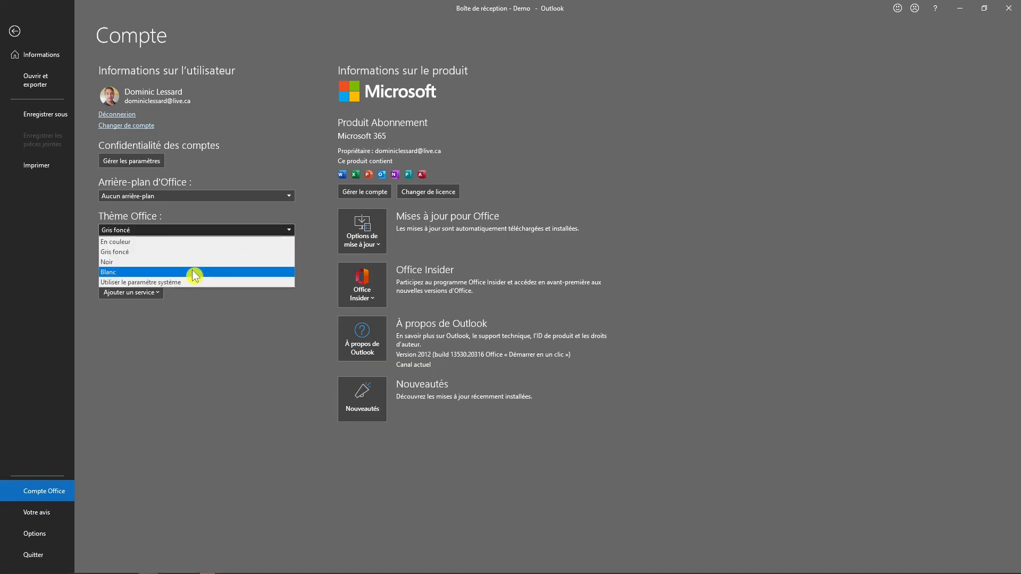
left_click(201, 251)
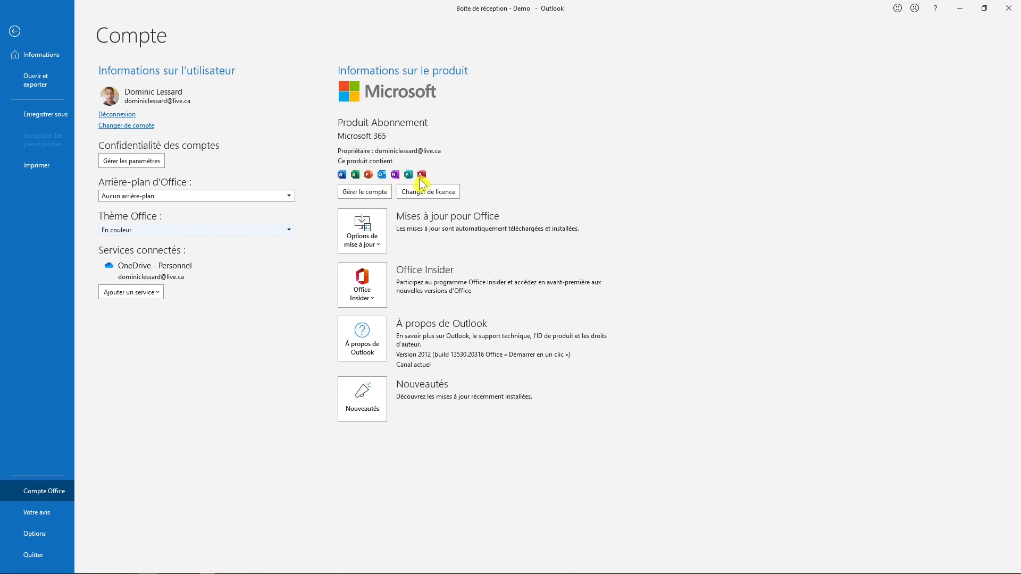
left_click(15, 31)
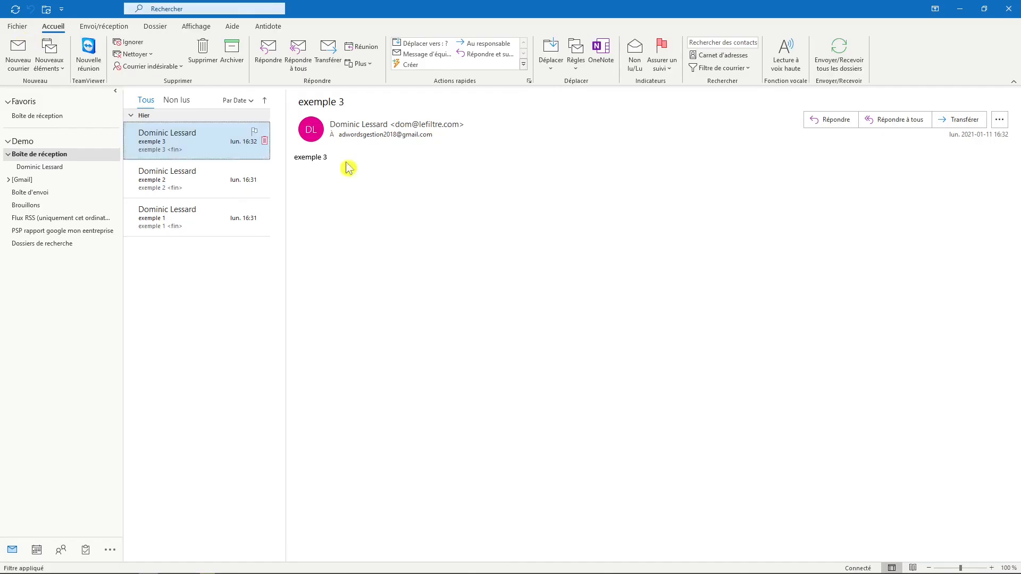